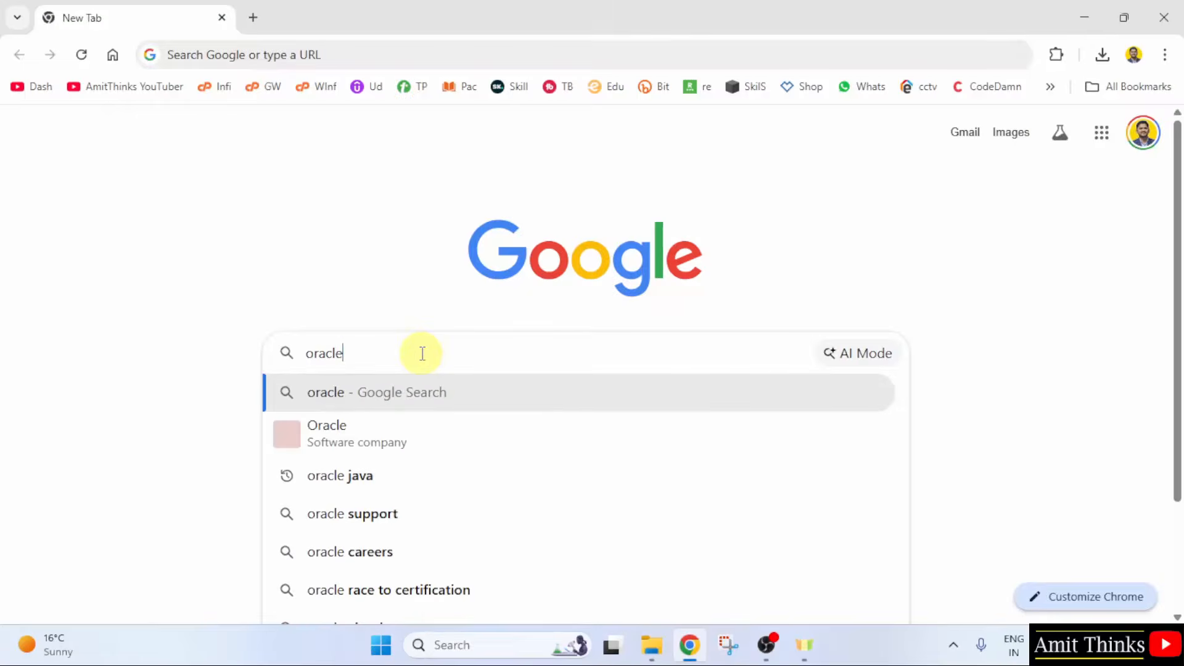
# Search Google for "oracle java", open Oracle's Java Software page and go to its Java downloads page.
pyautogui.write('java')
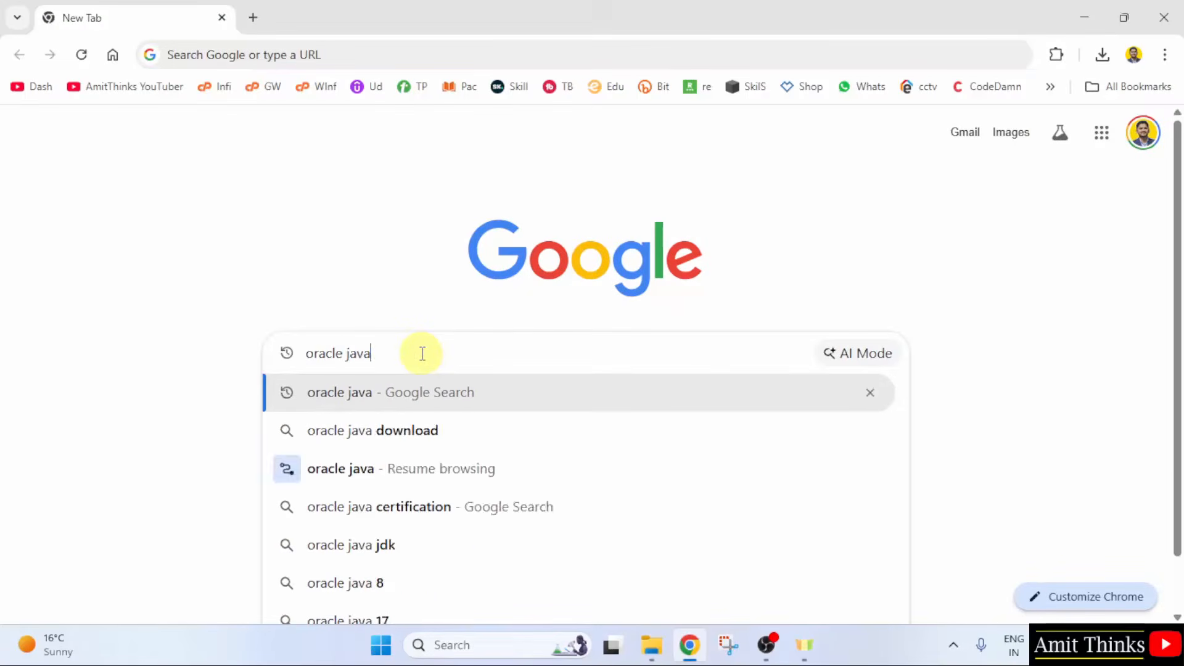
pyautogui.press('Return')
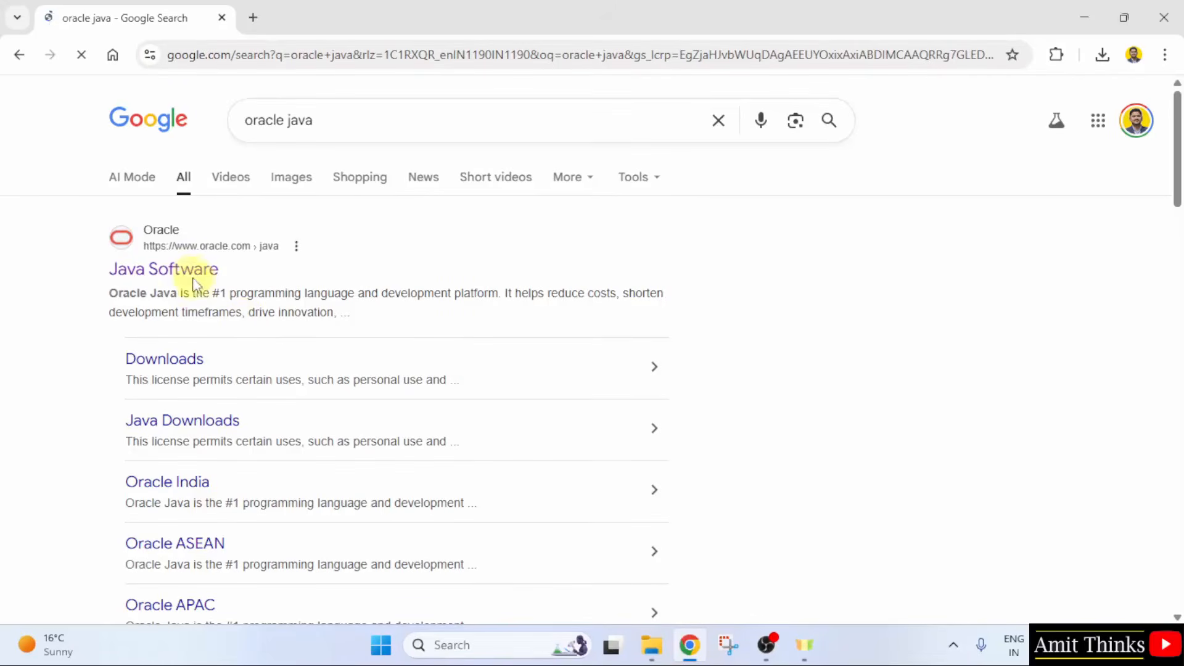
pyautogui.click(164, 269)
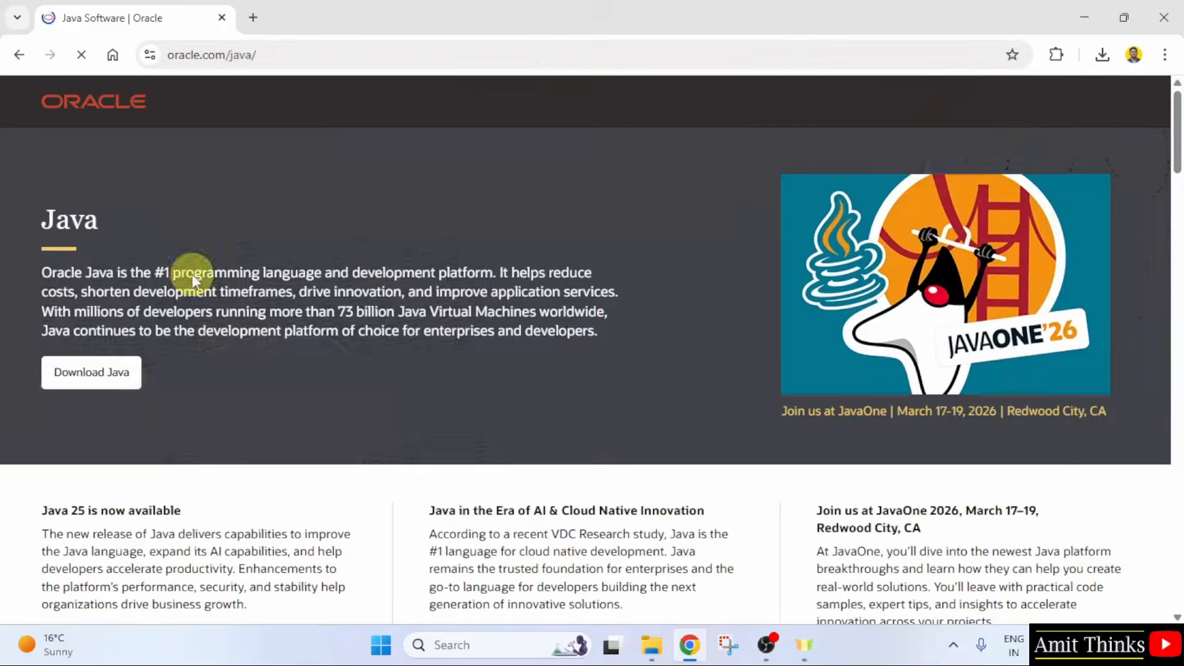
pyautogui.click(287, 55)
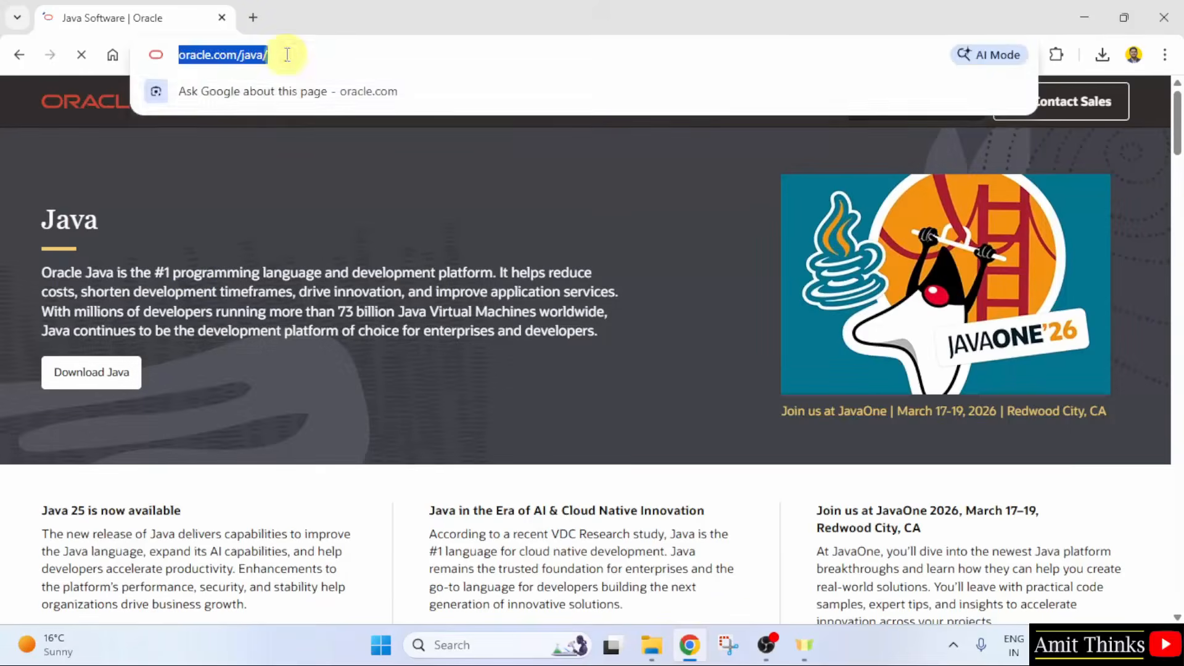
pyautogui.click(428, 224)
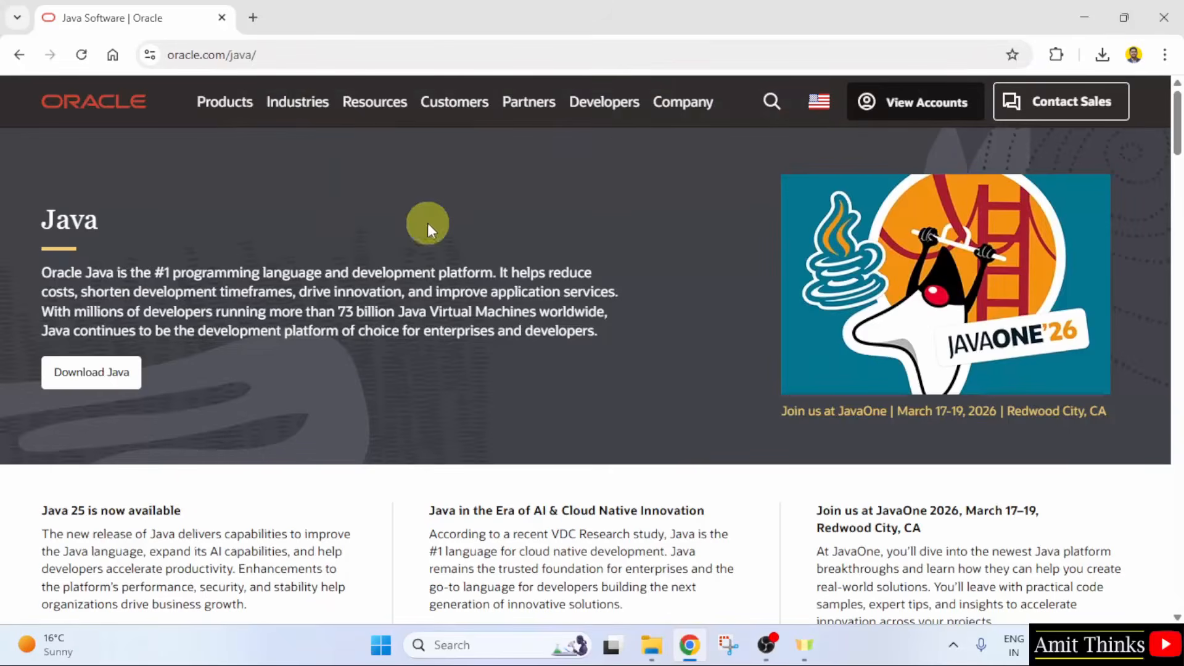
pyautogui.click(103, 384)
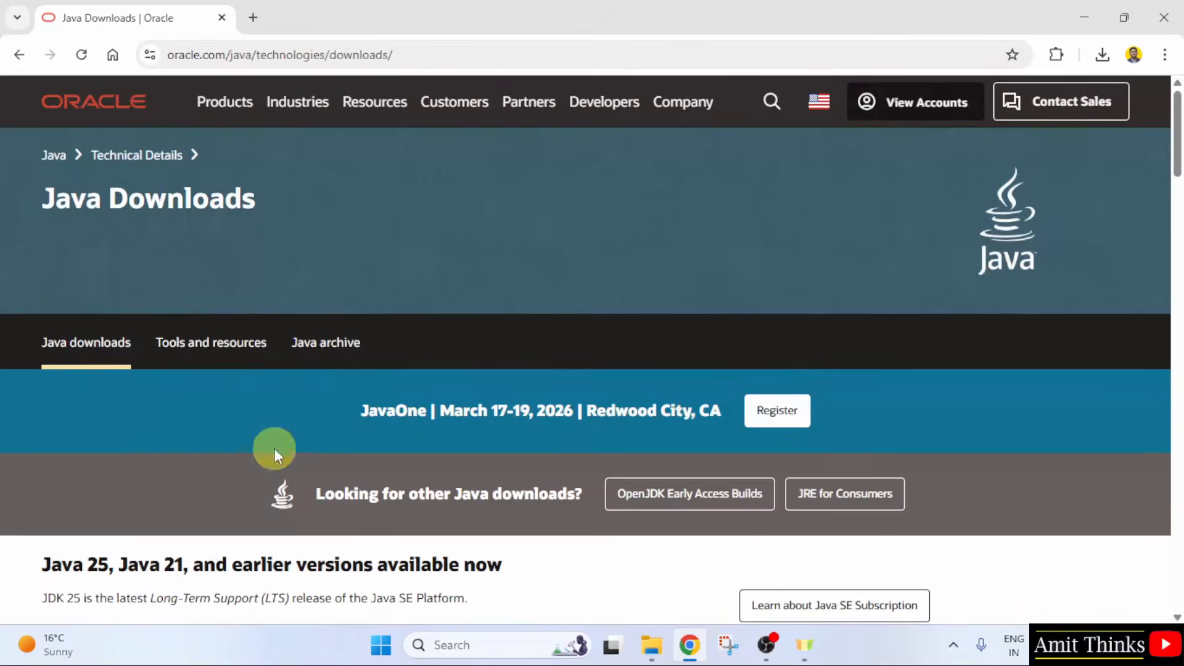
# Download the Windows x64 Installer (jdk-25_windows-x64_bin.exe) from the Java SE Development Kit 25.0.2 downloads.
pyautogui.moveTo(1176, 106); pyautogui.dragTo(1177, 190)
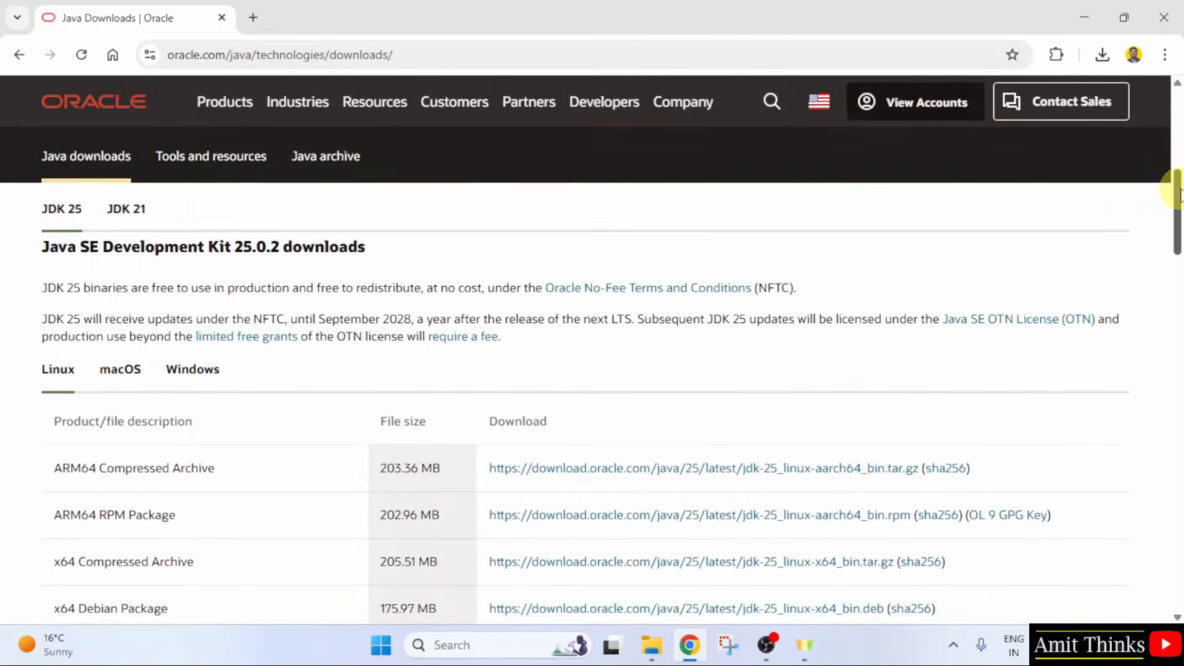
pyautogui.tripleClick(203, 248)
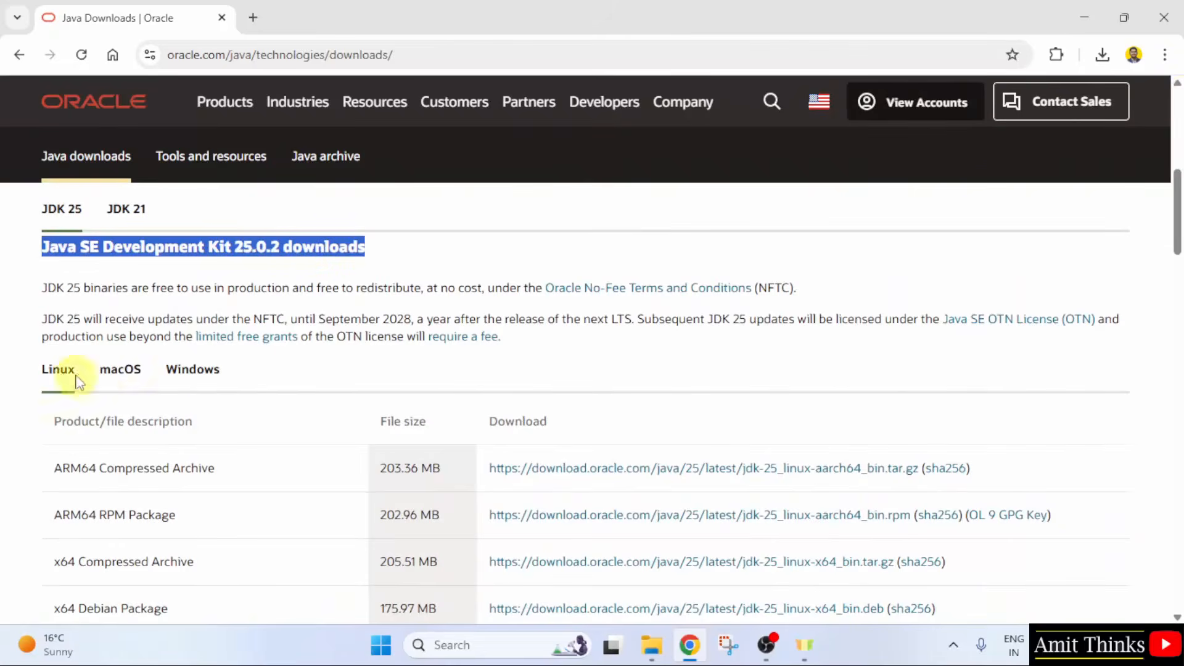
pyautogui.click(192, 373)
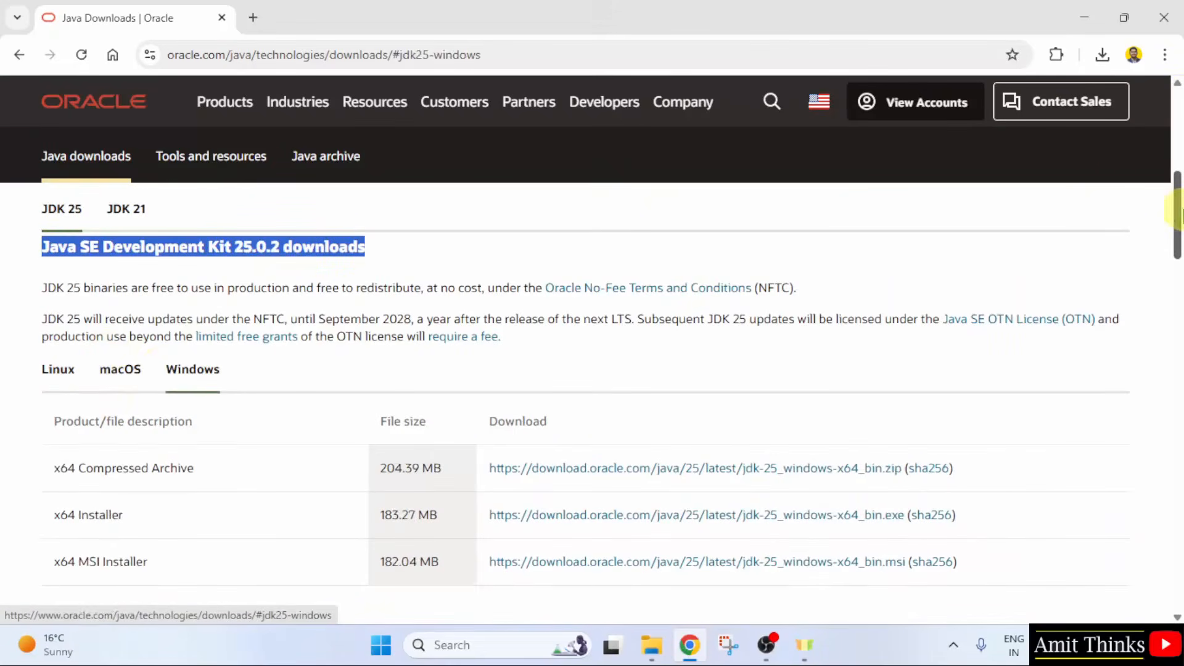
pyautogui.moveTo(1180, 212); pyautogui.dragTo(1176, 236)
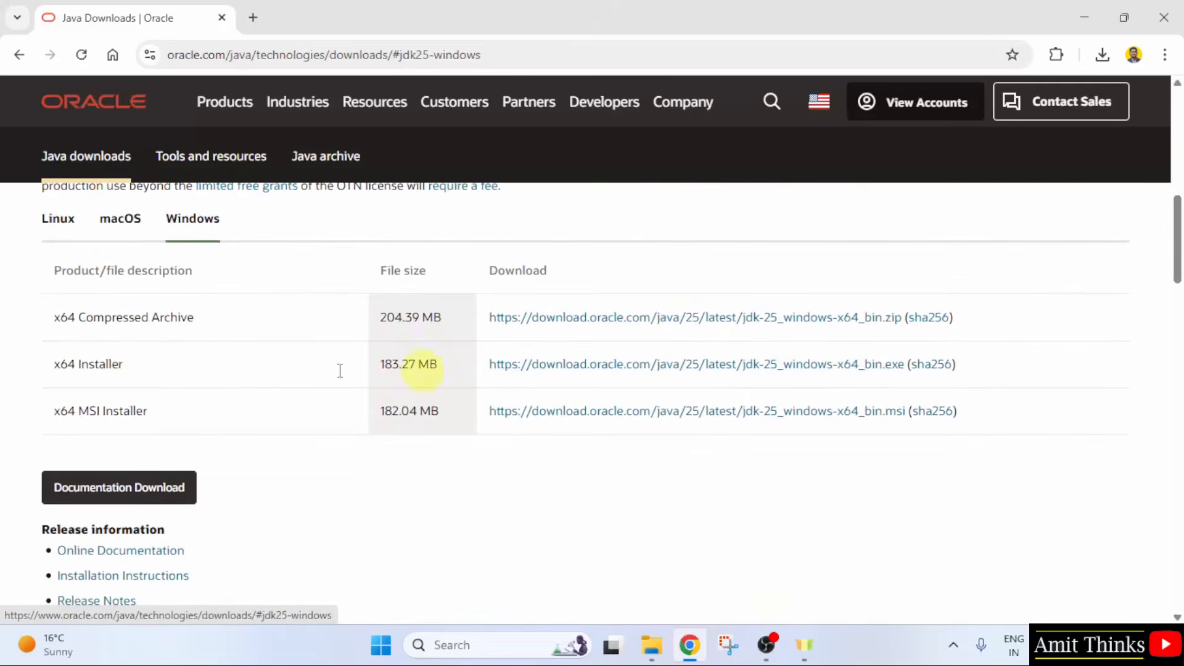
pyautogui.moveTo(55, 370); pyautogui.dragTo(175, 373)
pyautogui.click(182, 371)
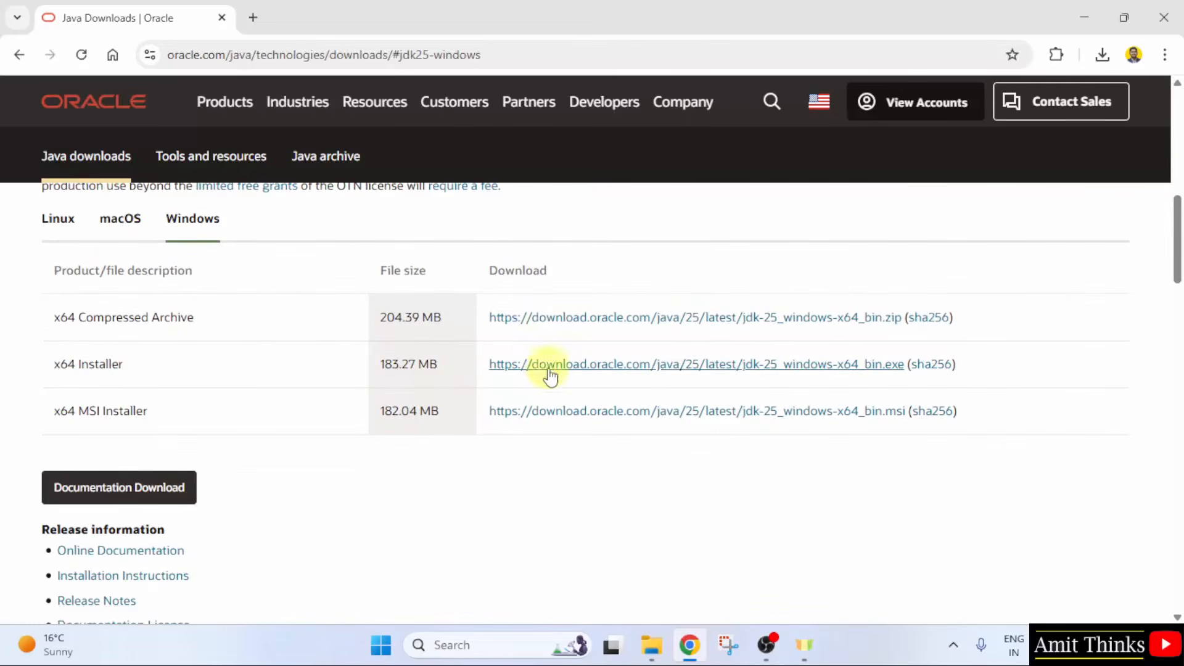
pyautogui.click(671, 370)
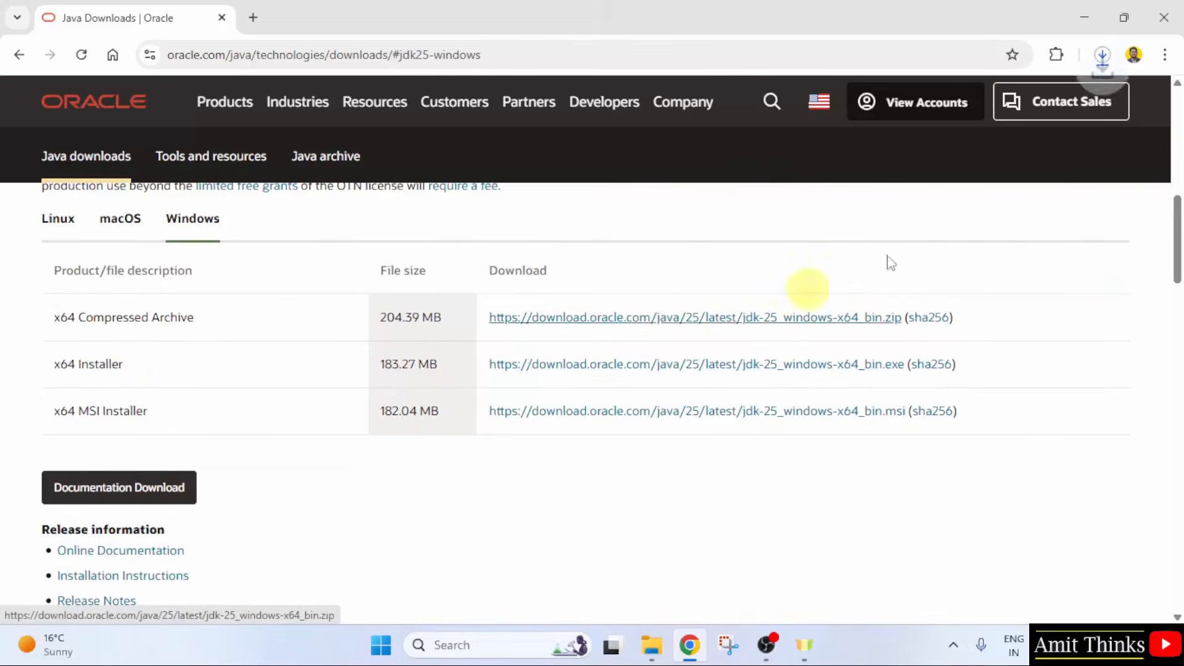
# Launch the downloaded jdk-25_windows-x64_bin.exe installer and minimize the browser window.
pyautogui.click(1102, 55)
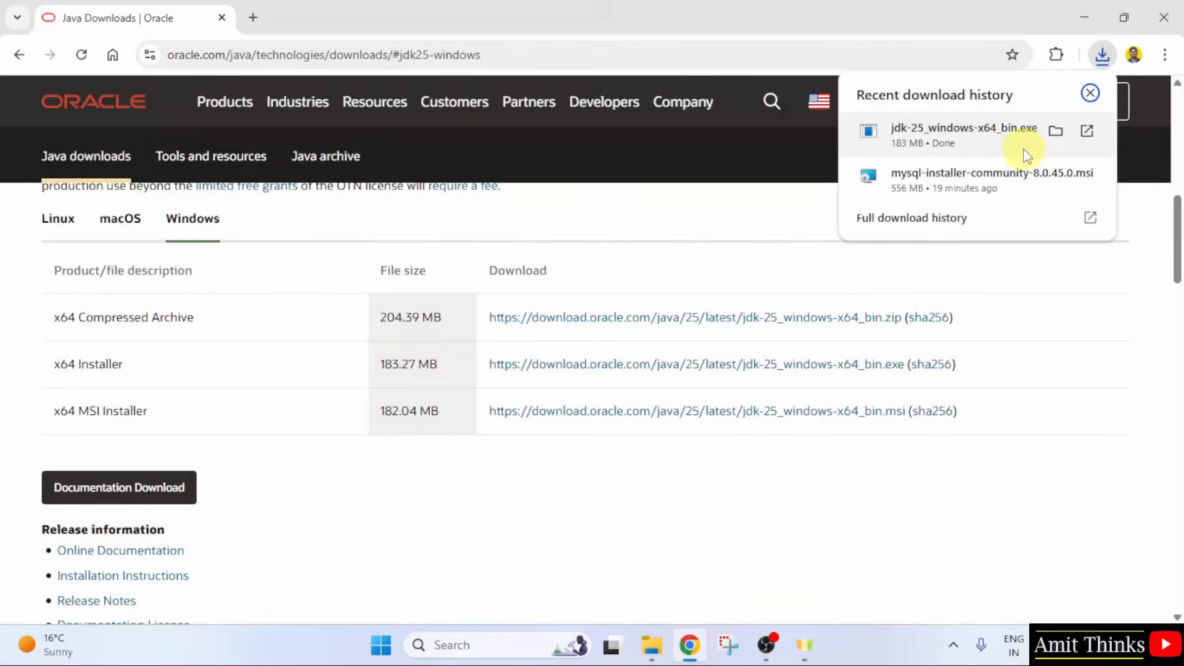
pyautogui.rightClick(1021, 155)
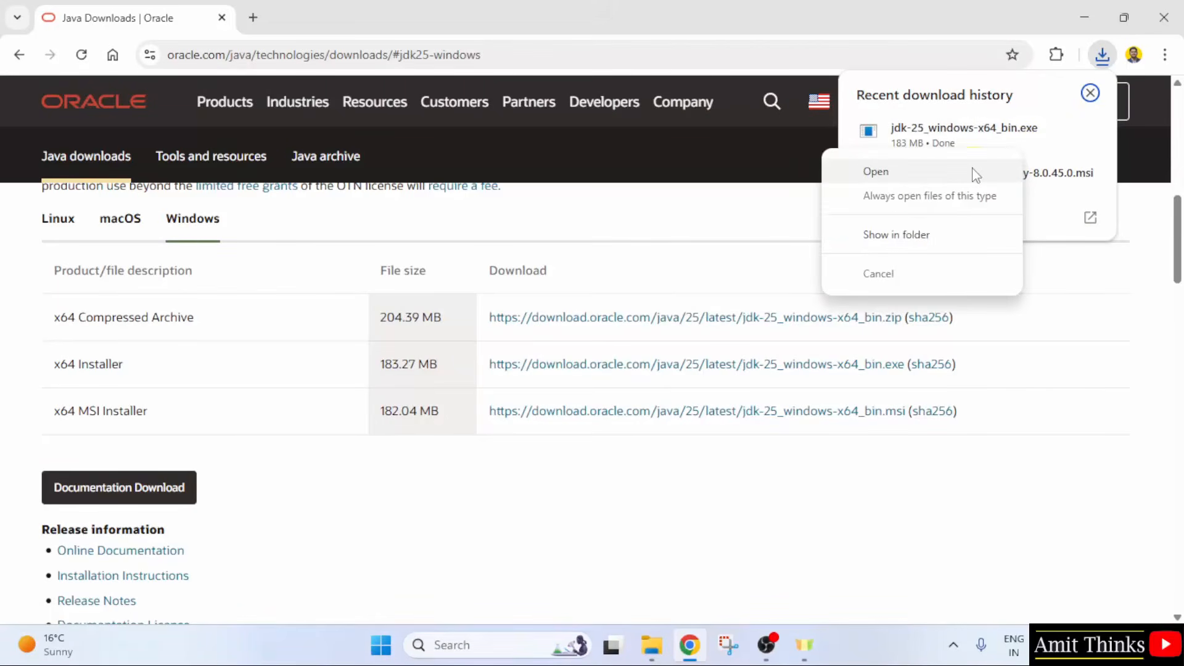
pyautogui.click(875, 172)
pyautogui.click(1084, 17)
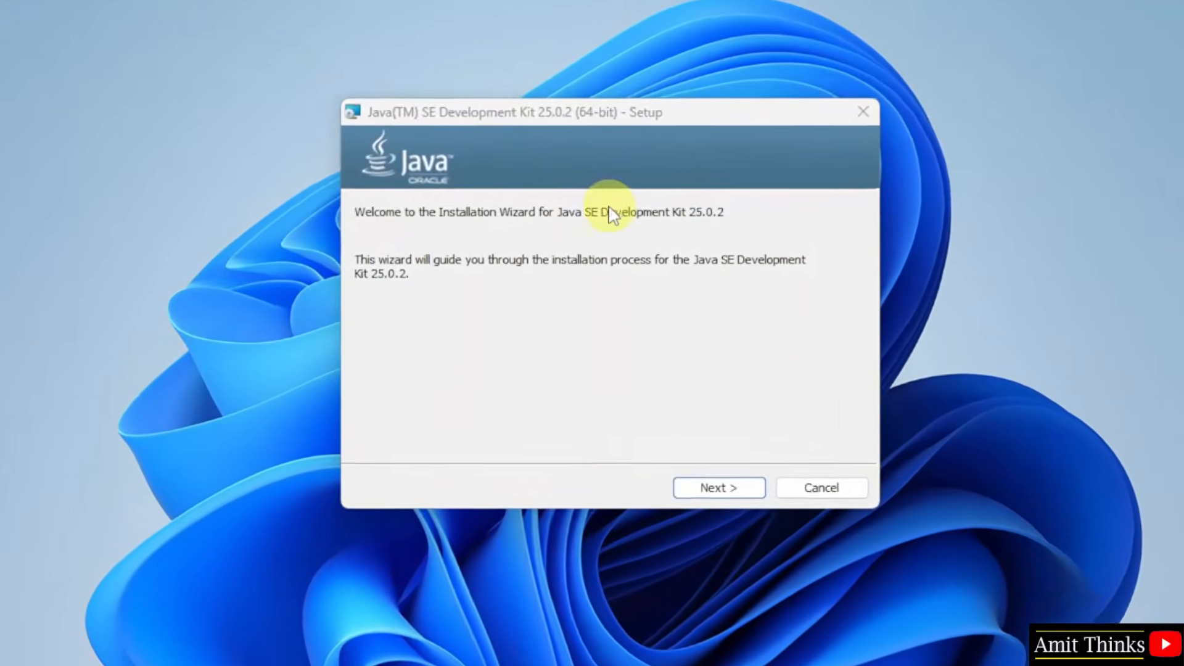
# Install the Java SE Development Kit into the default folder C:\Program Files\Java\jdk-25.0.2\ and close the setup wizard.
pyautogui.click(716, 463)
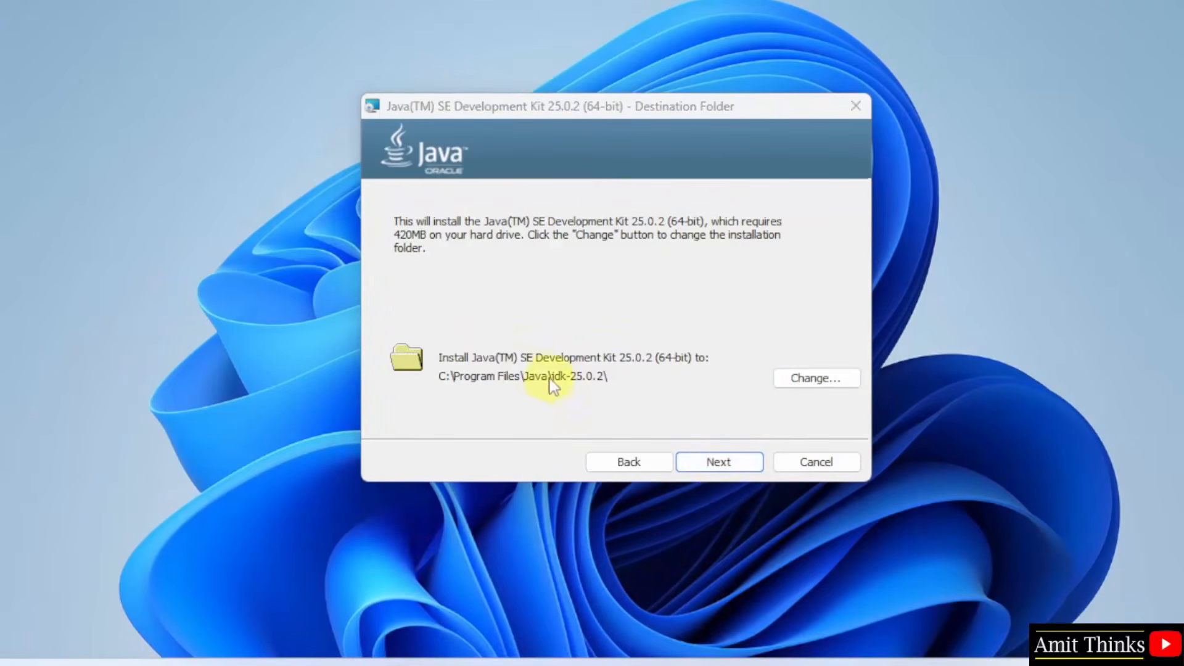
pyautogui.click(738, 465)
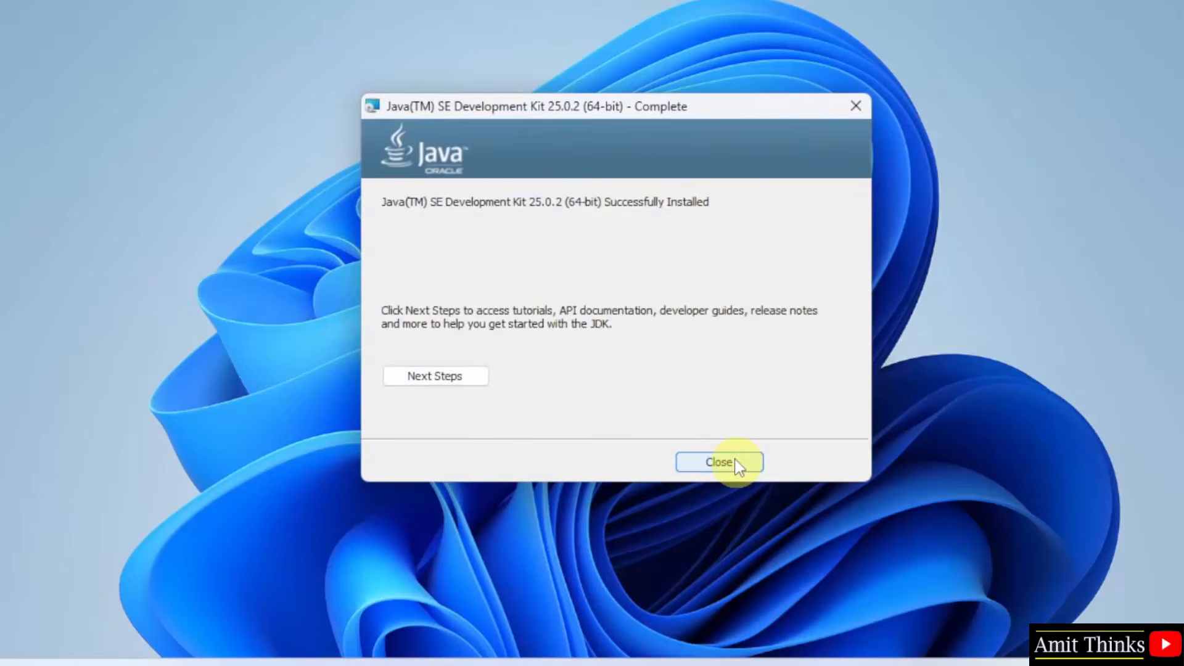
pyautogui.click(736, 462)
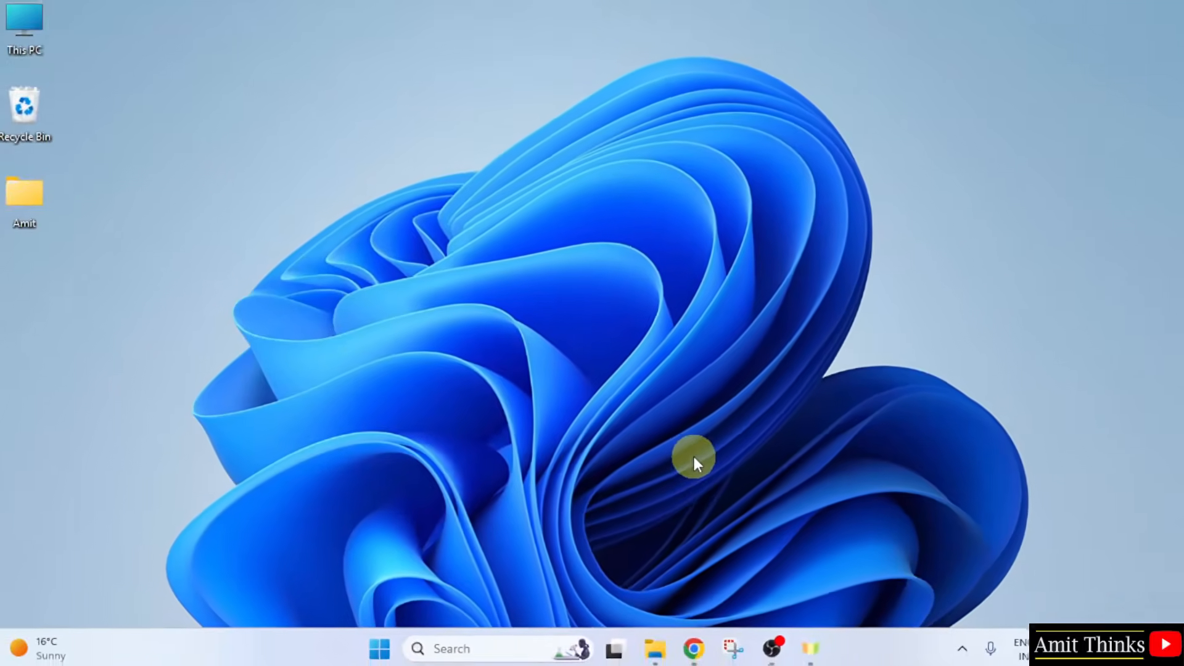
# Browse in File Explorer to the bin folder at C:\Program Files\Java\jdk-25.0.2\bin.
pyautogui.doubleClick(38, 47)
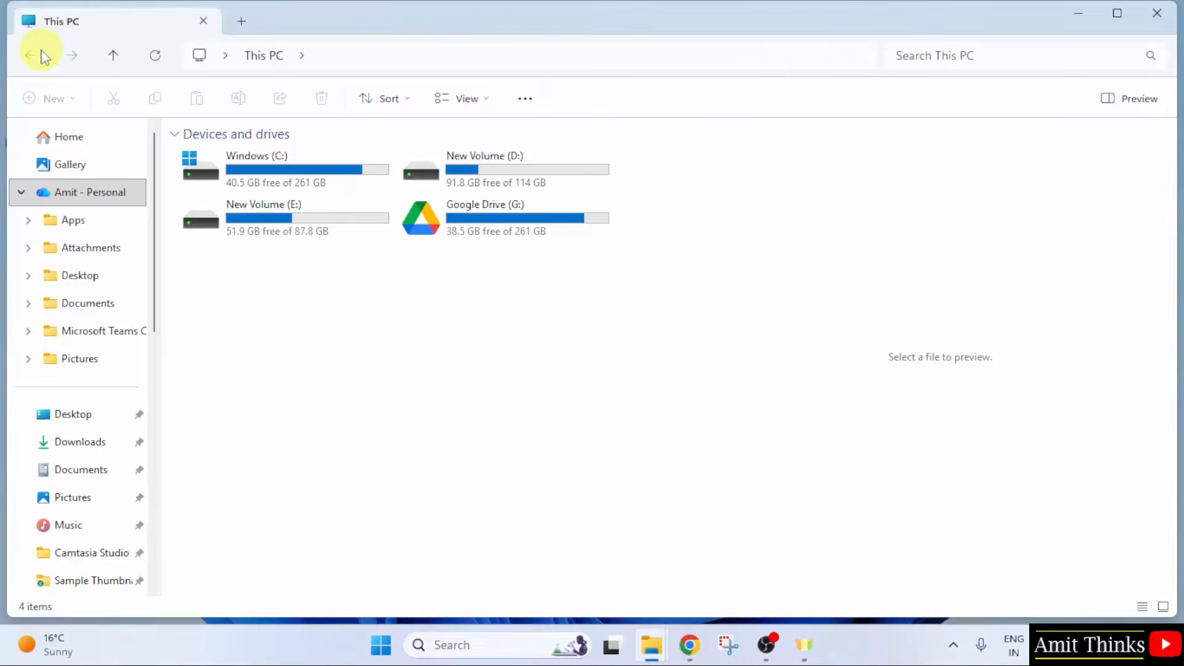
pyautogui.doubleClick(199, 165)
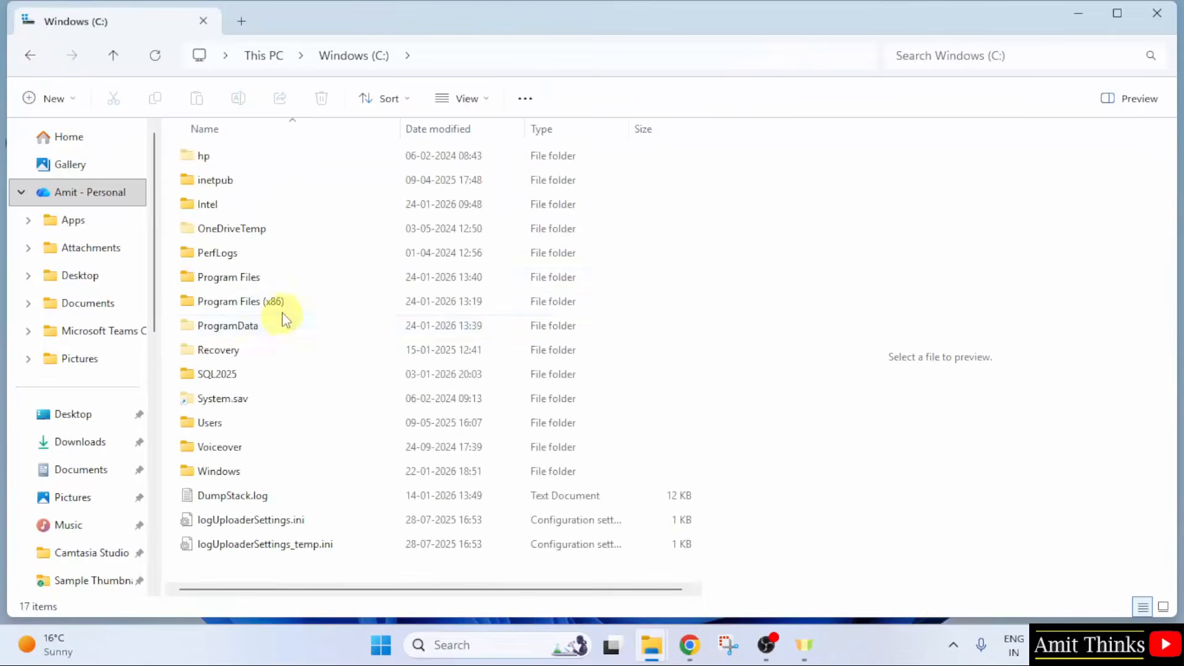
pyautogui.doubleClick(285, 277)
pyautogui.click(370, 403)
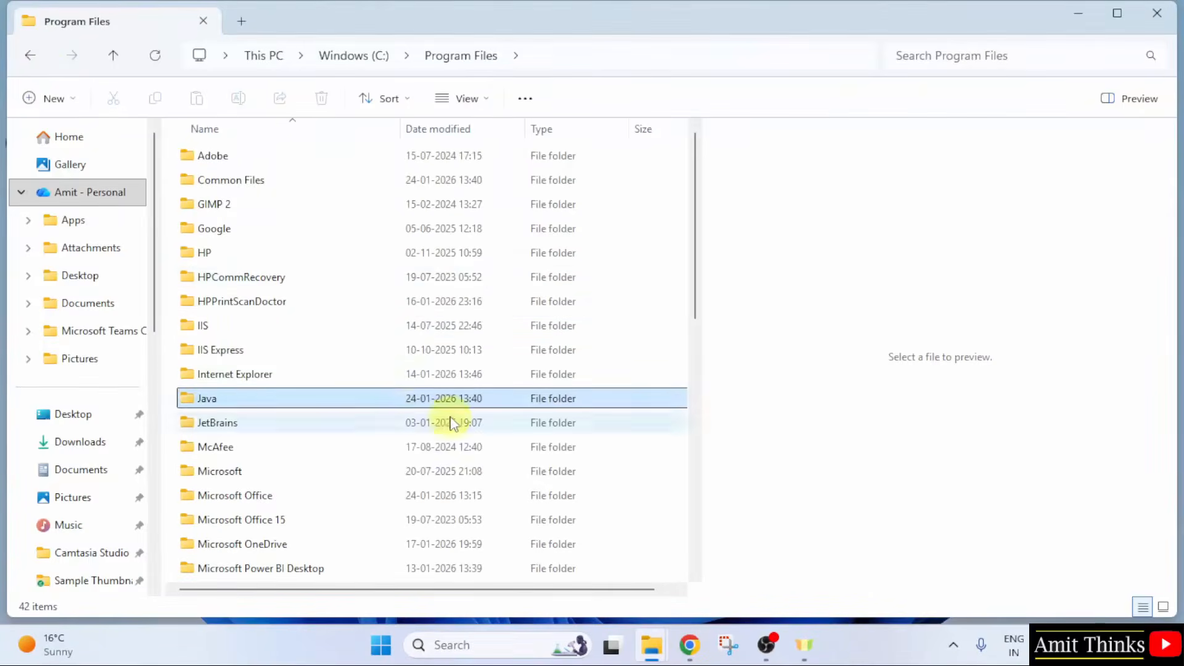
pyautogui.doubleClick(386, 399)
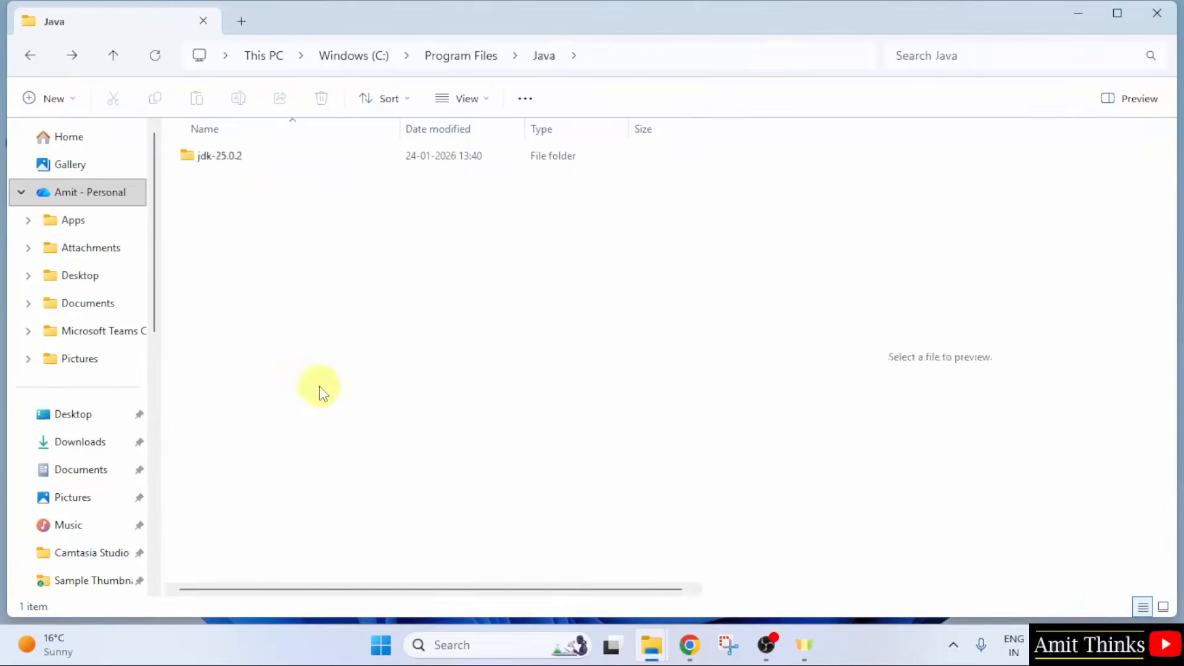
pyautogui.click(263, 158)
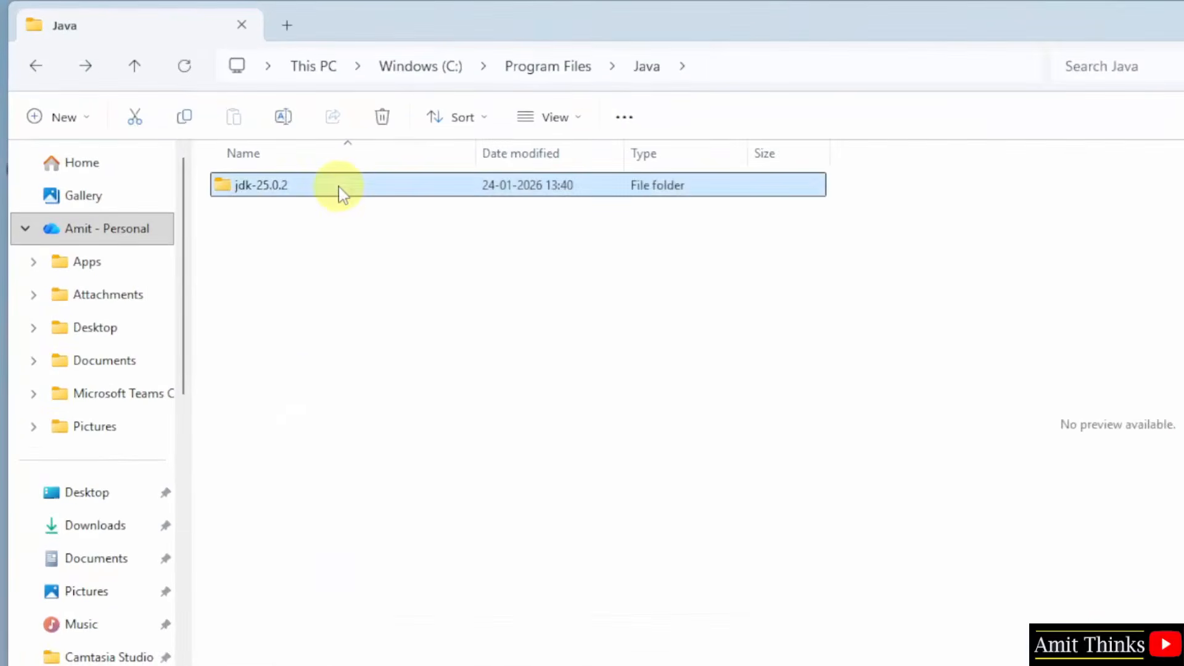
pyautogui.doubleClick(341, 185)
pyautogui.doubleClick(341, 185)
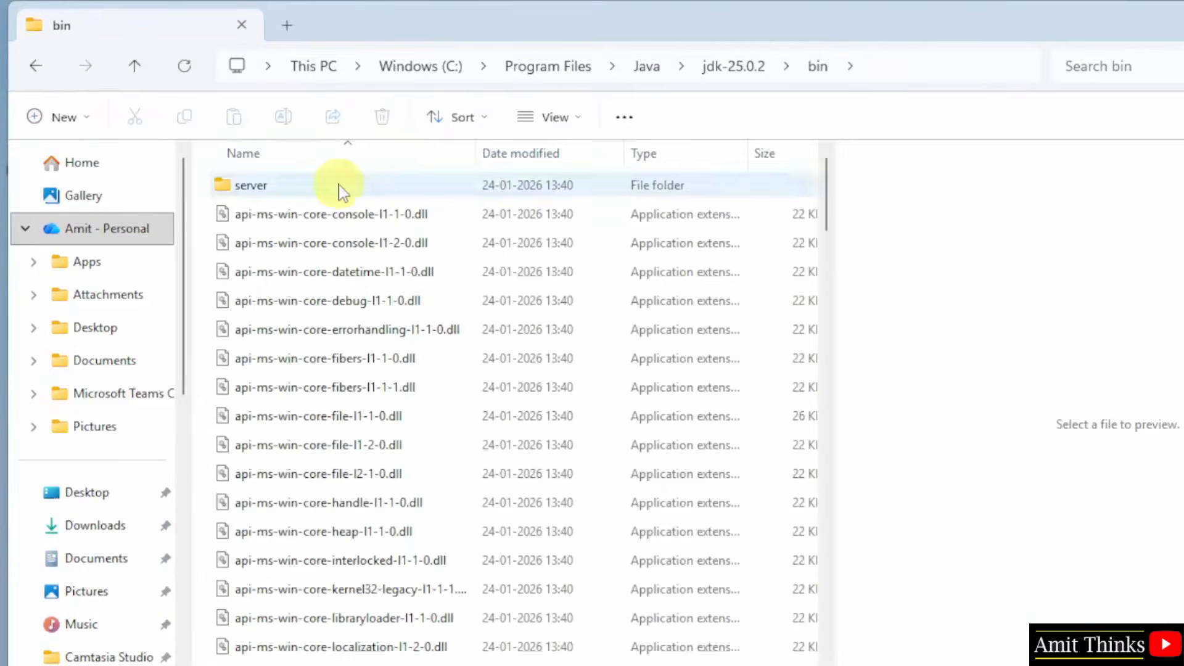
# Copy the full path of the JDK bin folder and minimize the File Explorer window.
pyautogui.click(944, 67)
pyautogui.rightClick(319, 66)
pyautogui.click(414, 122)
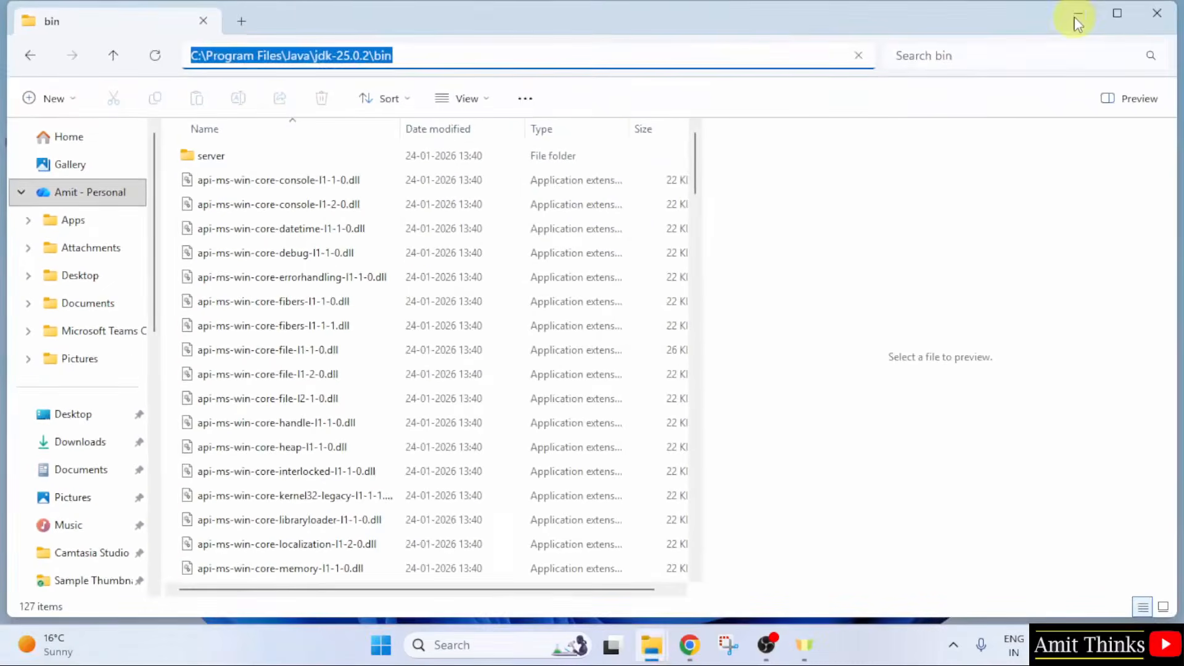
pyautogui.click(1076, 20)
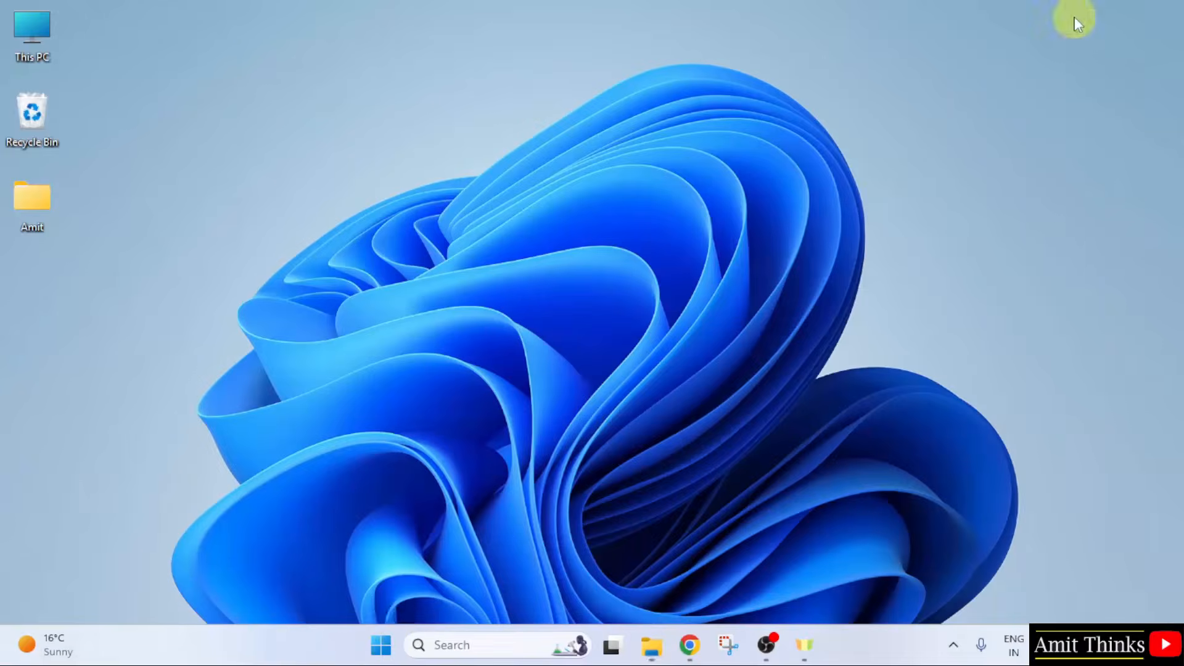
# Search Windows for "environment variables", open the system environment variables settings and bring up the Environment Variables dialog.
pyautogui.click(382, 647)
pyautogui.write('environ')
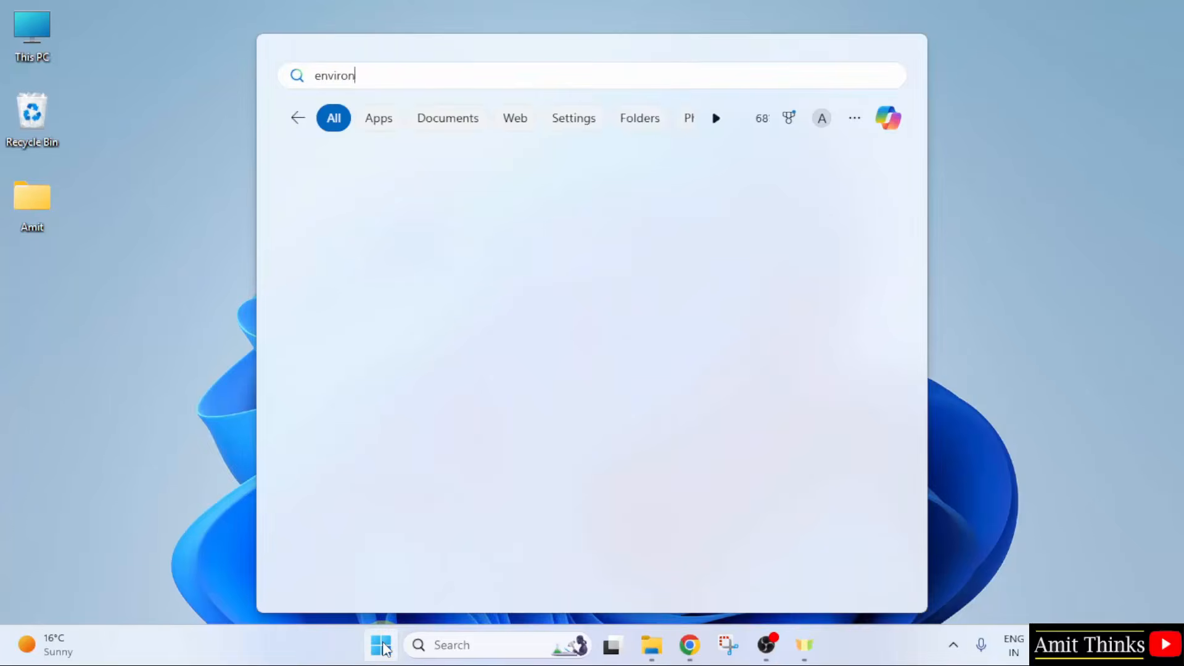
pyautogui.write('ment variables')
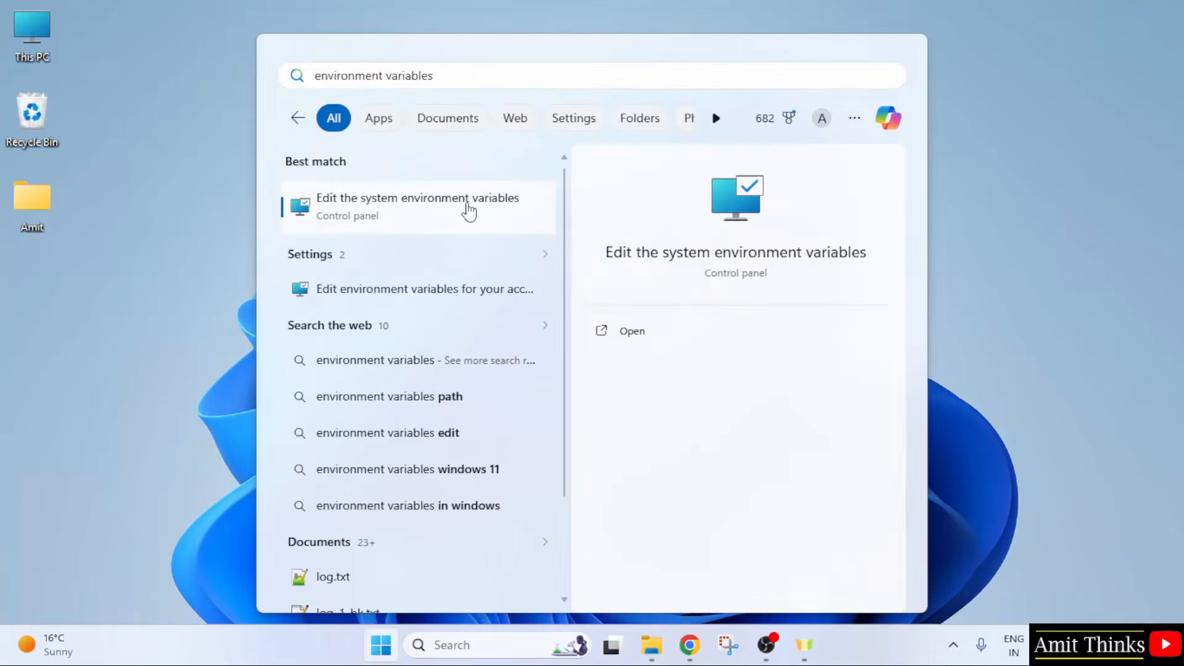
pyautogui.click(663, 340)
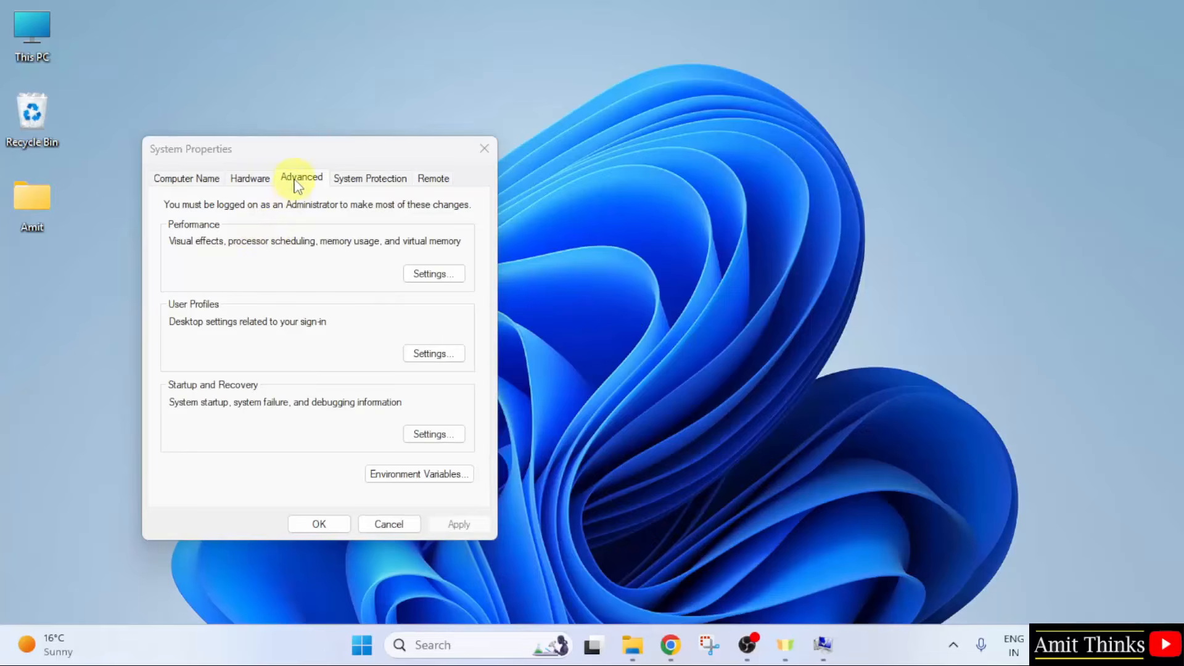
pyautogui.click(449, 475)
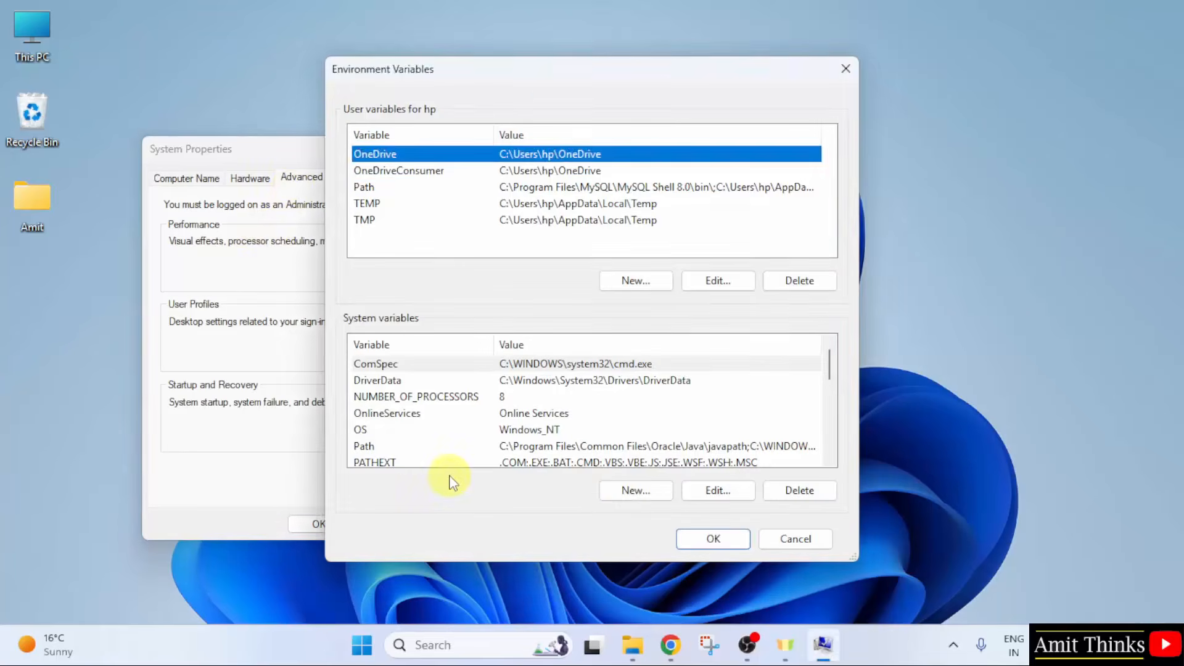
# Add the copied path C:\Program Files\Java\jdk-25.0.2\bin as a new entry in the system Path variable and confirm it.
pyautogui.click(505, 447)
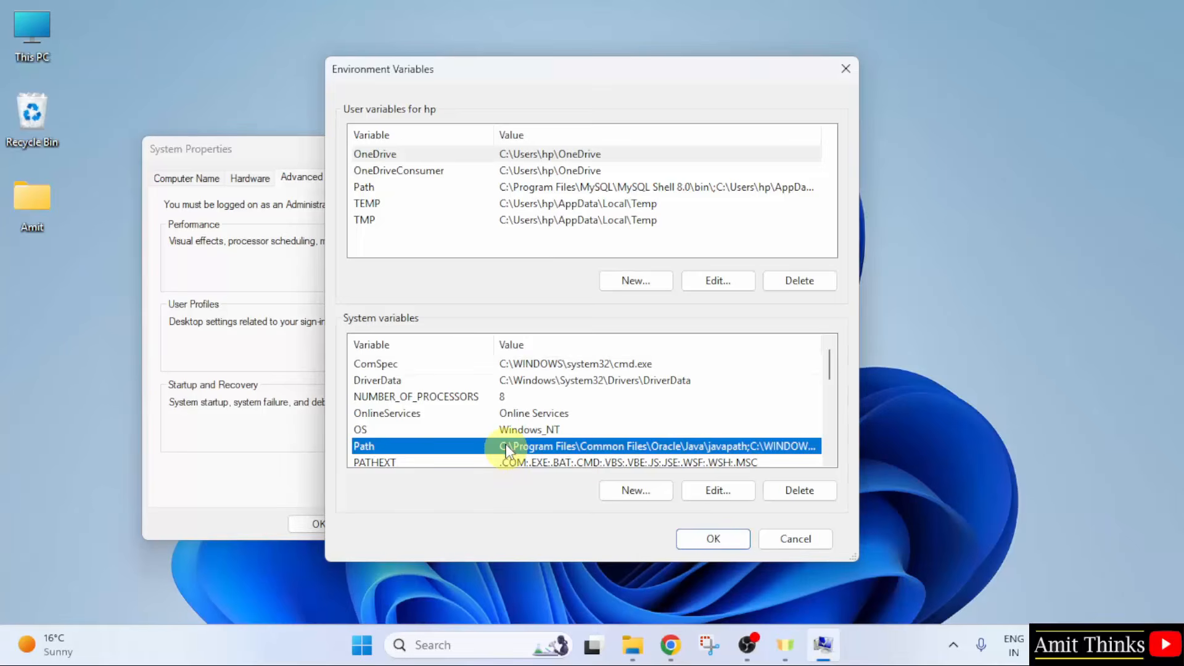
pyautogui.doubleClick(505, 447)
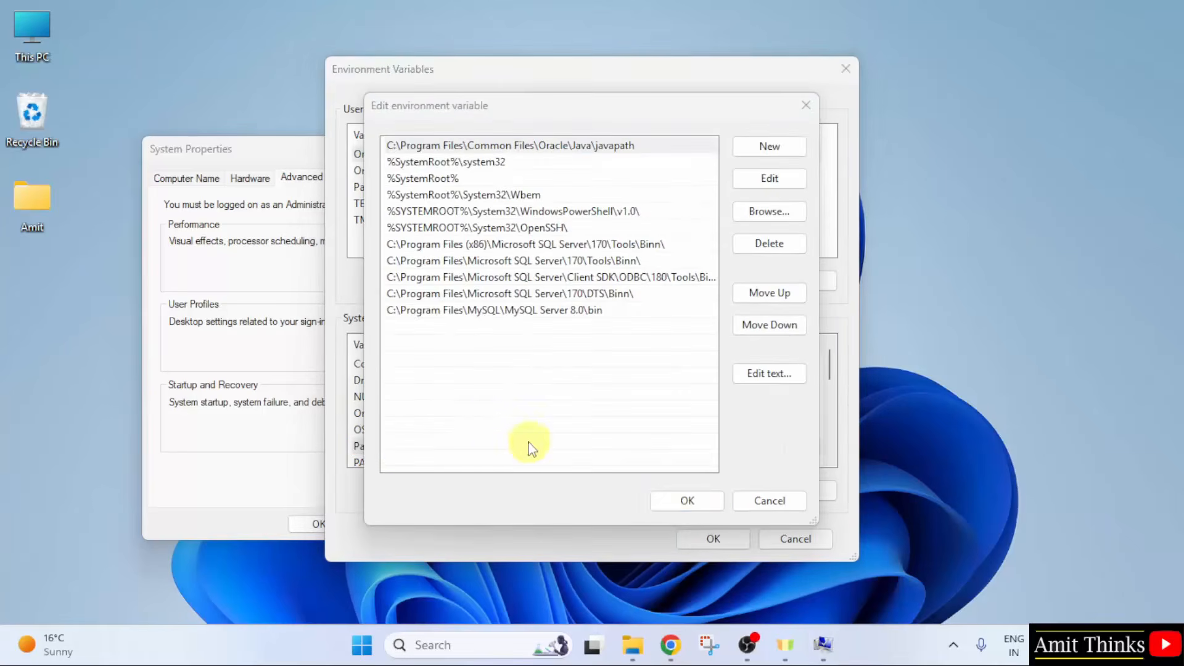
pyautogui.click(767, 148)
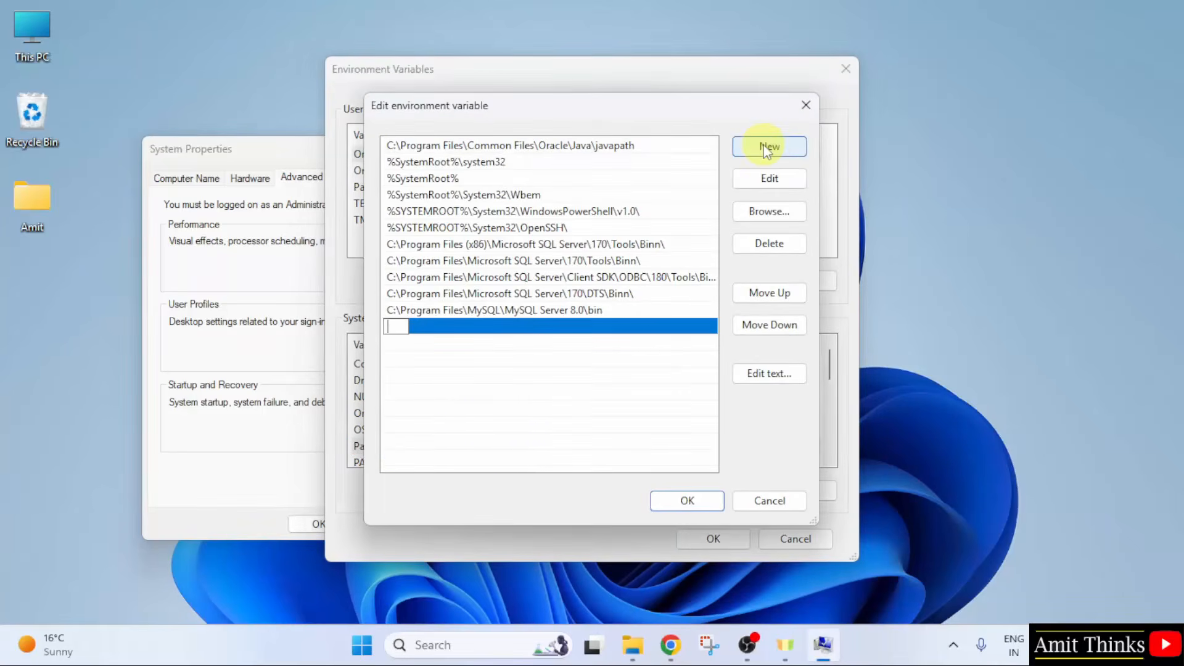
pyautogui.rightClick(393, 327)
pyautogui.click(435, 401)
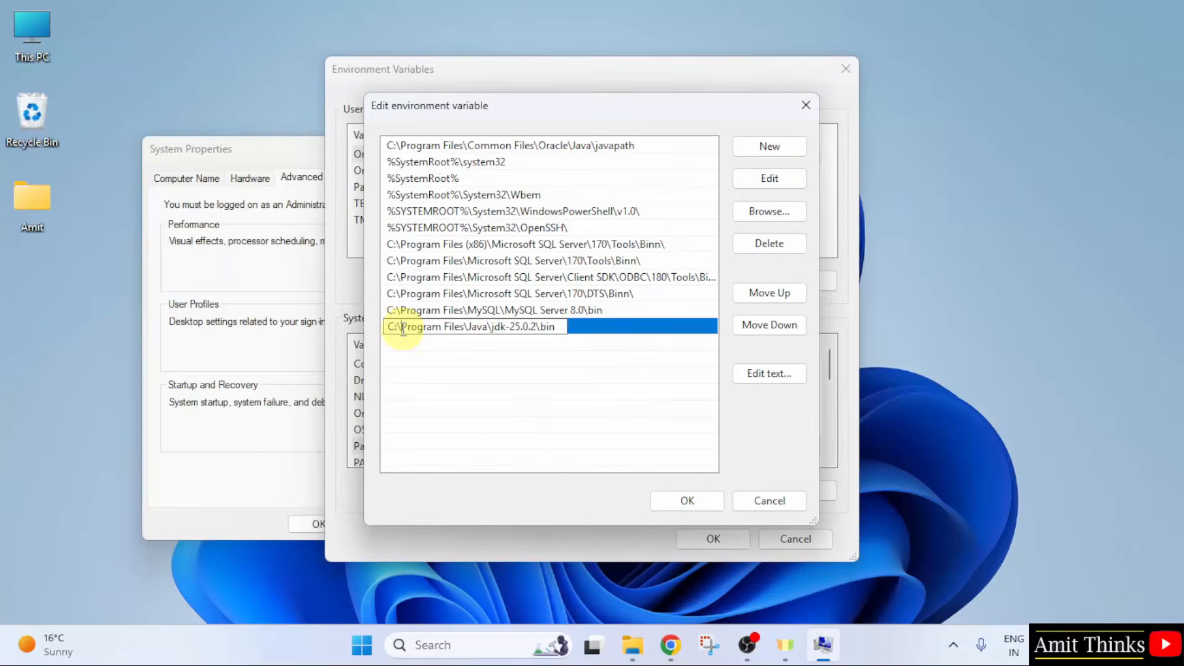
pyautogui.click(706, 509)
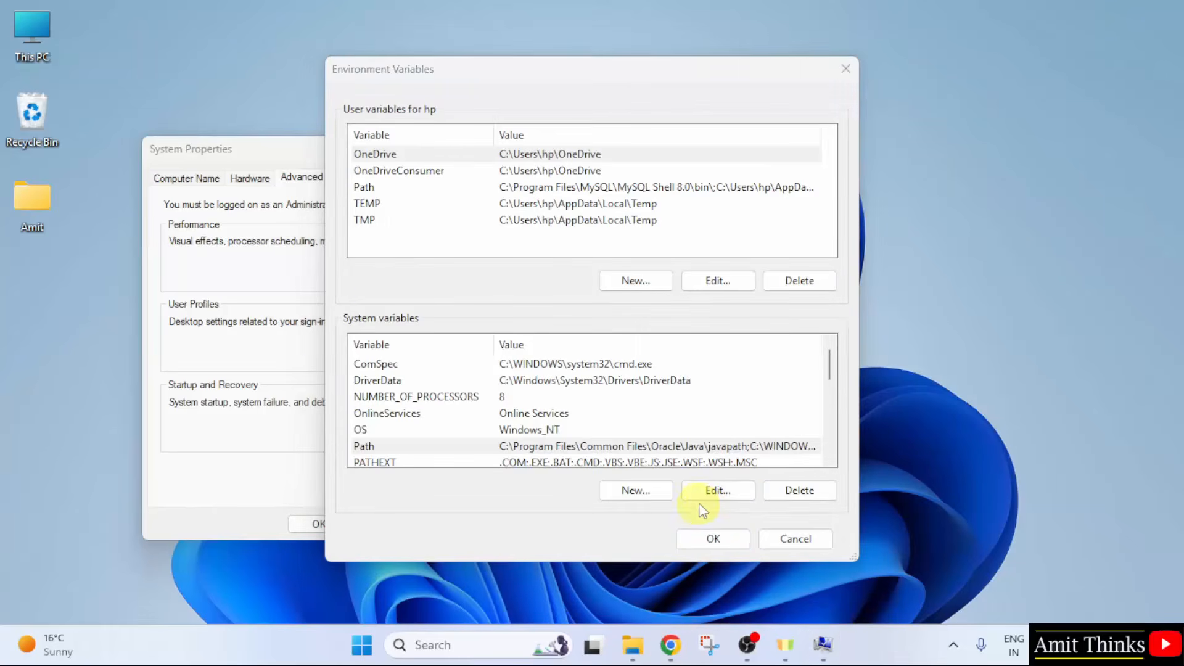
# Create a system variable JAVA_HOME with the value C:\Program Files\Java\jdk-25.0.2\ and confirm the Environment Variables and System Properties dialogs.
pyautogui.click(630, 488)
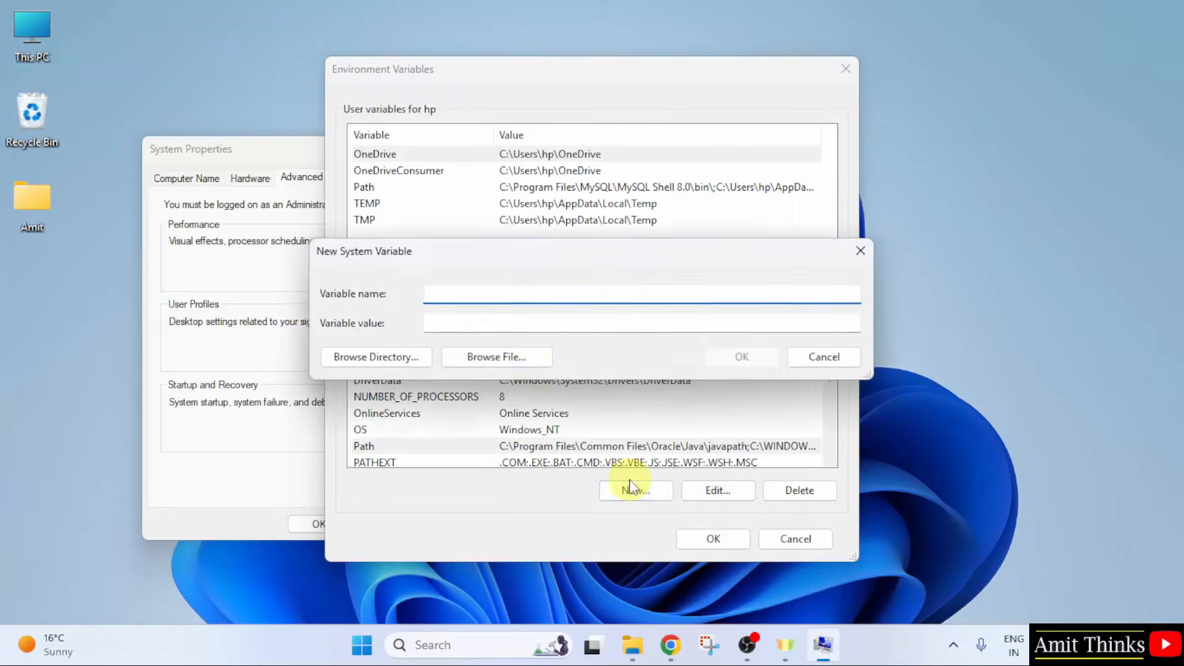
pyautogui.write('JAVA_HO')
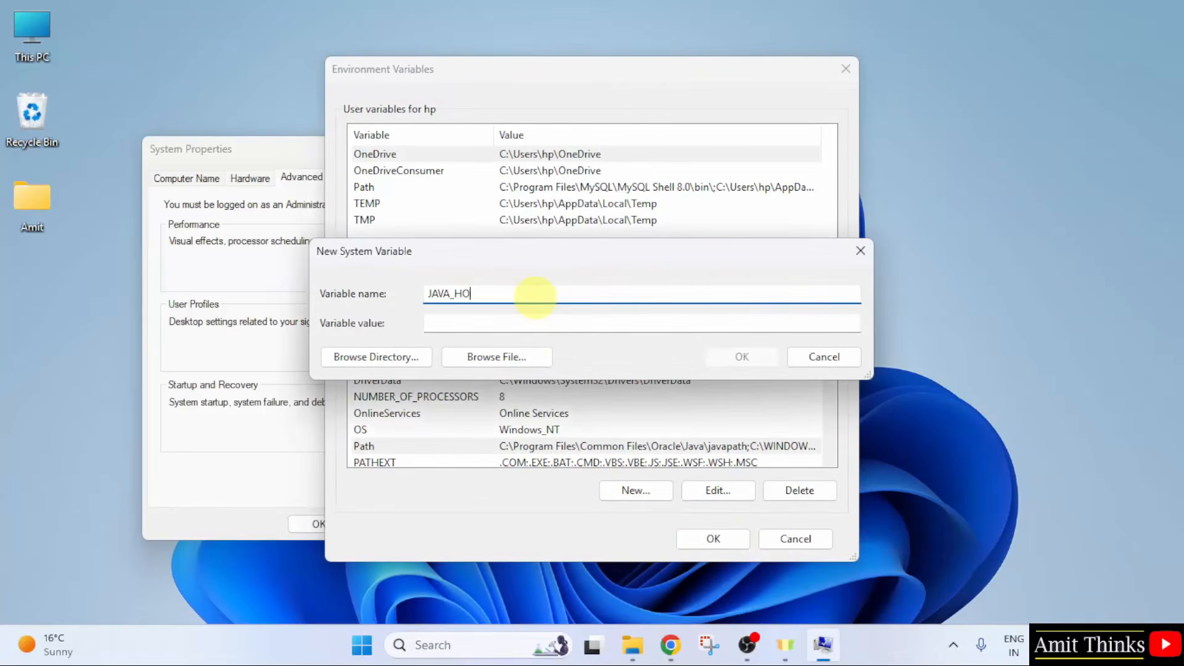
pyautogui.write('ME')
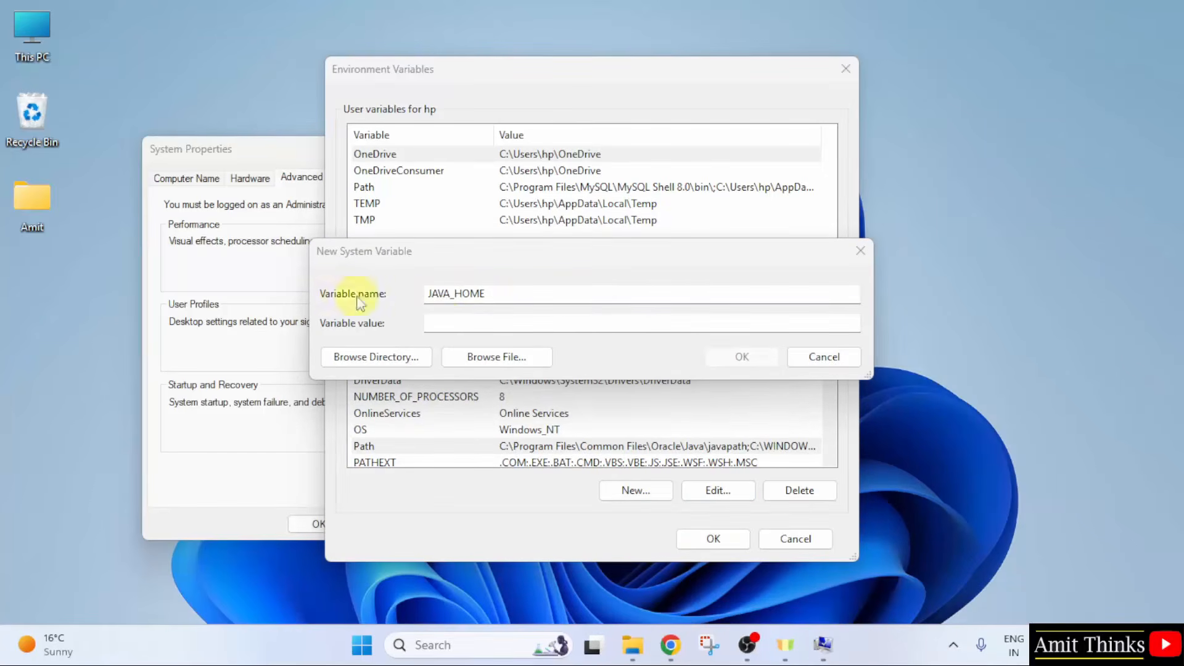
pyautogui.click(457, 327)
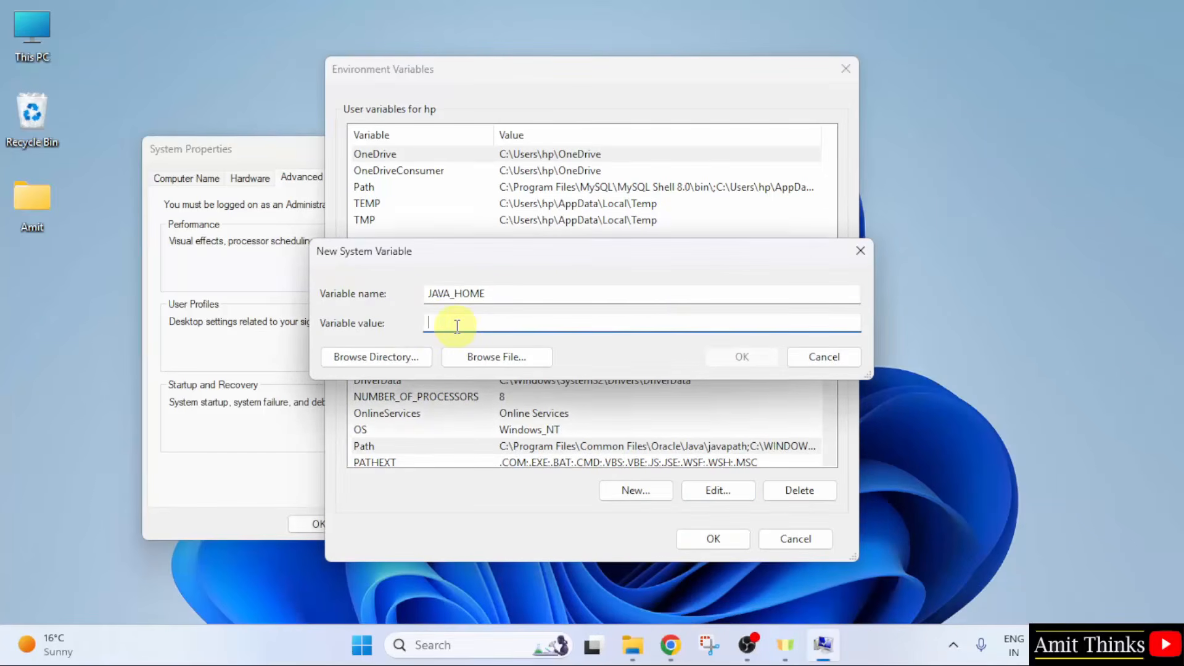
pyautogui.rightClick(457, 326)
pyautogui.click(495, 402)
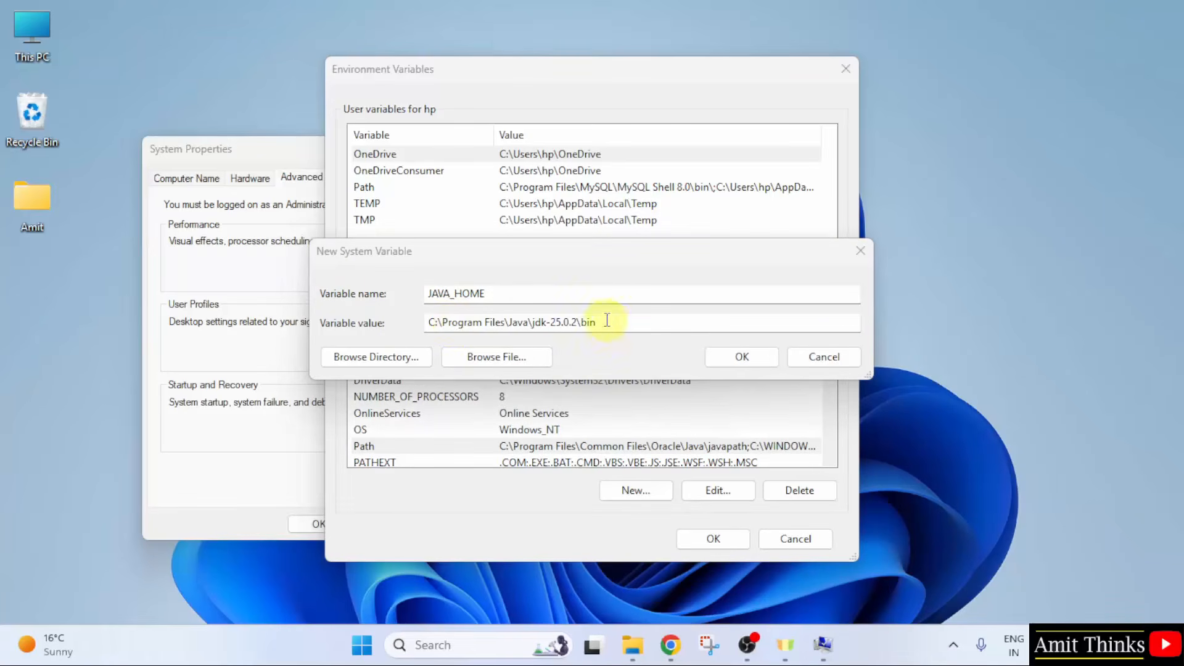
pyautogui.moveTo(607, 323); pyautogui.dragTo(581, 326)
pyautogui.click(721, 358)
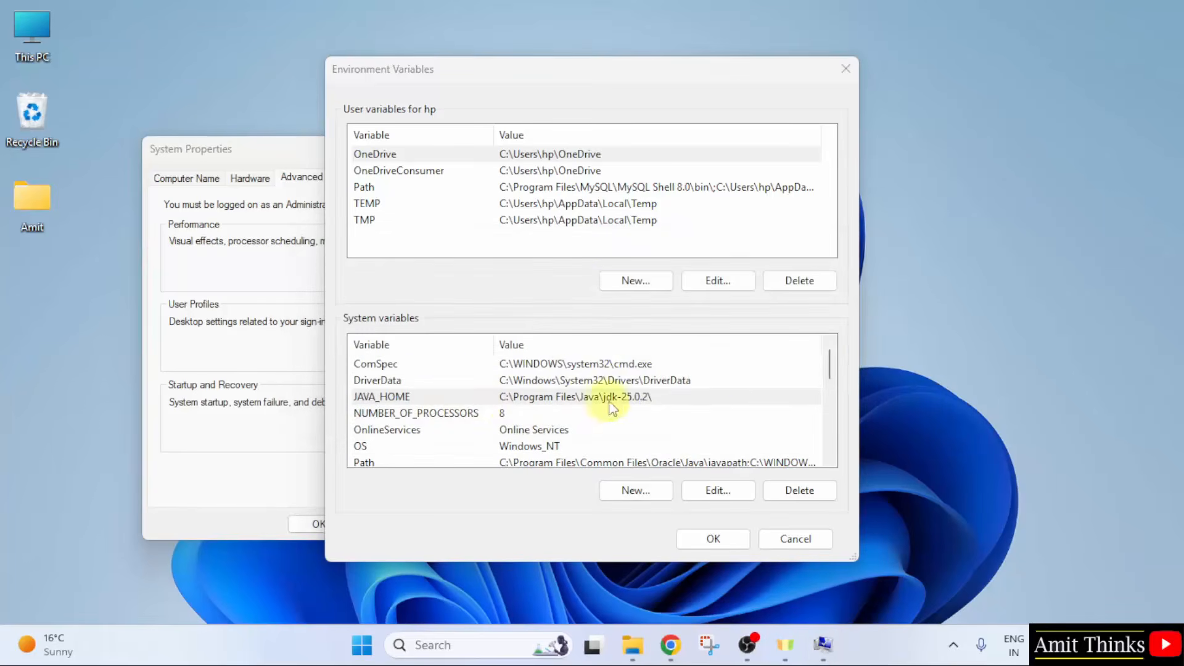
pyautogui.click(730, 541)
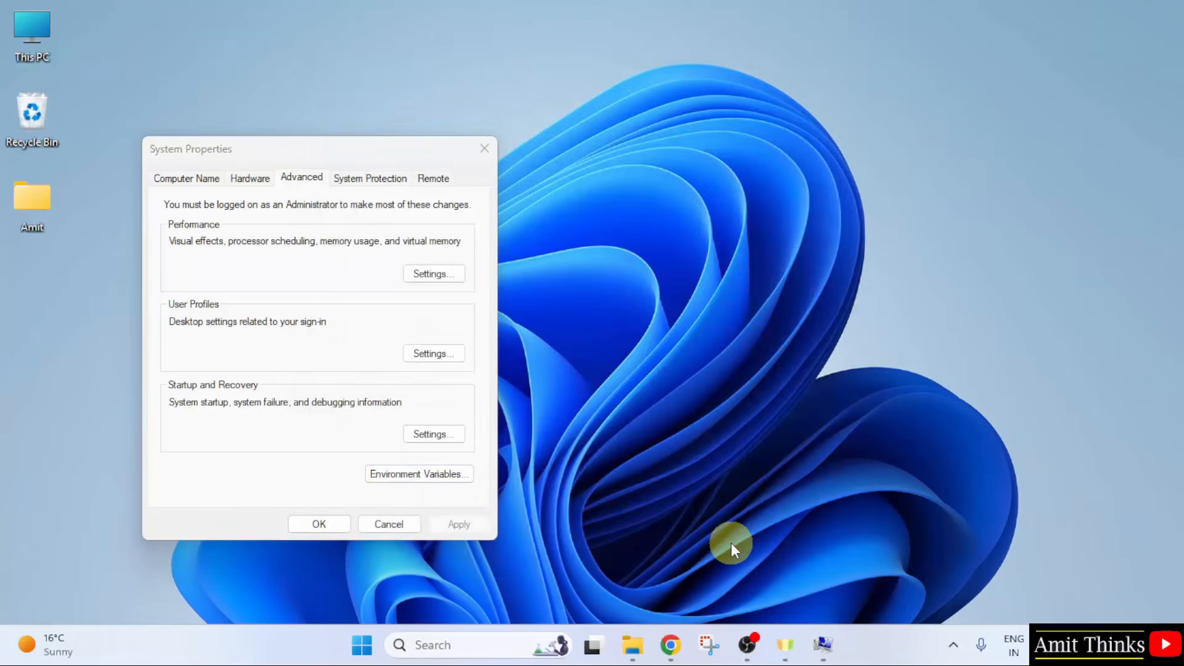
pyautogui.click(328, 523)
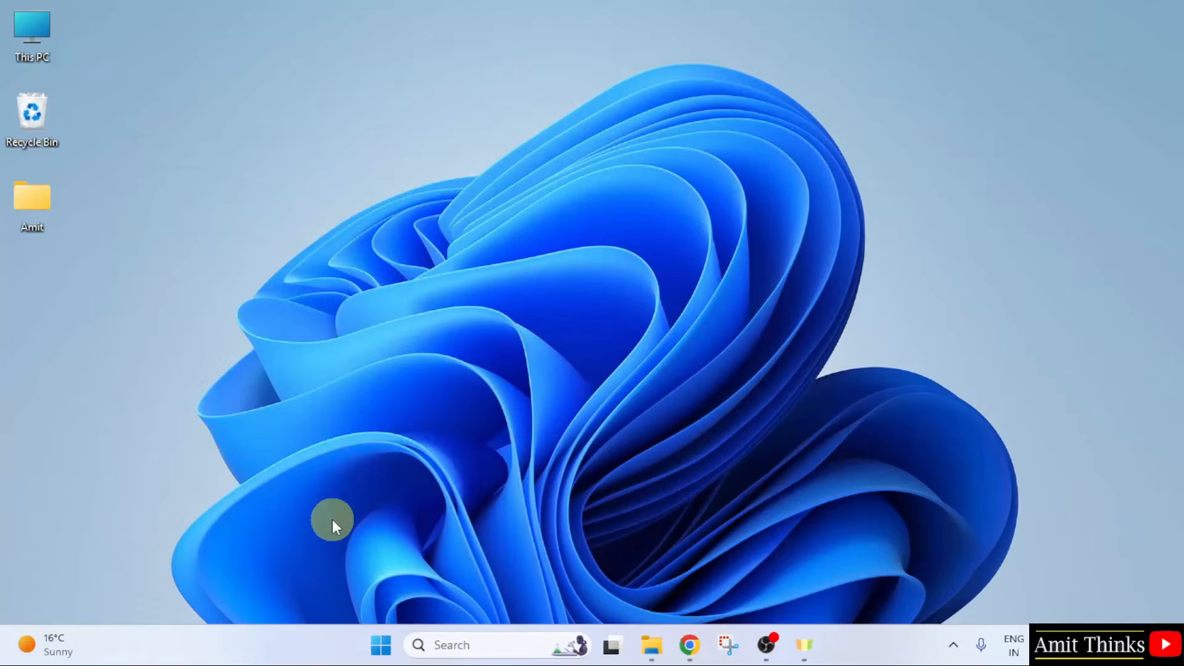
# Open Command Prompt, check the installed Java version with java --version, and minimize the window.
pyautogui.click(374, 629)
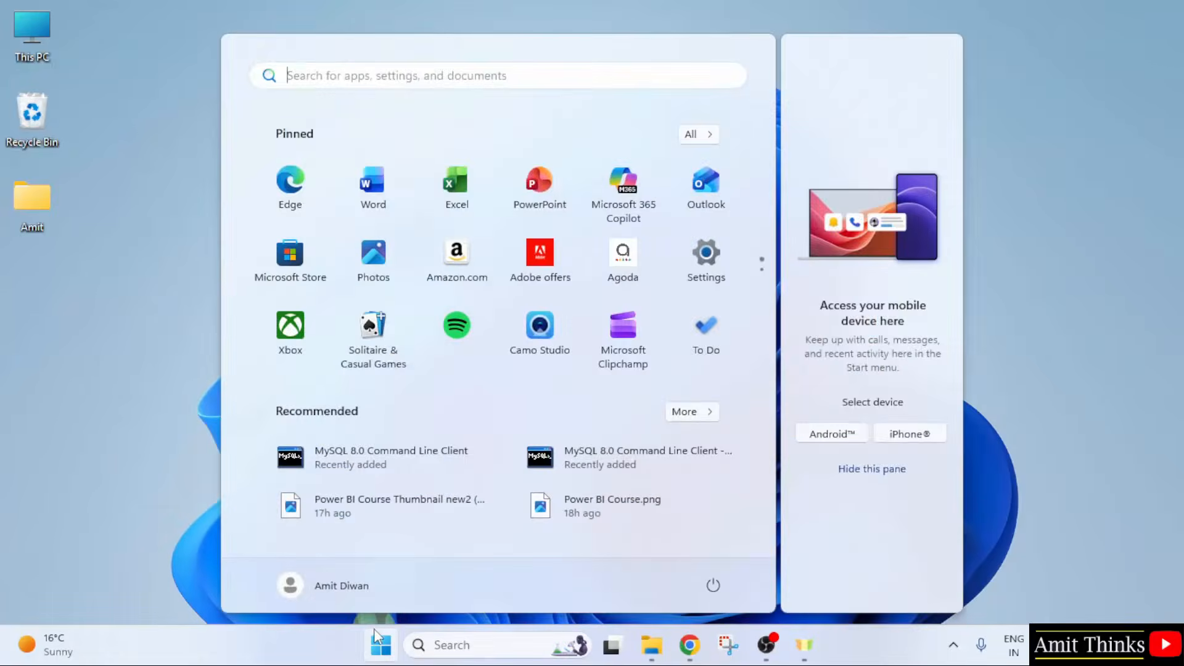
pyautogui.write('cmd')
pyautogui.click(672, 331)
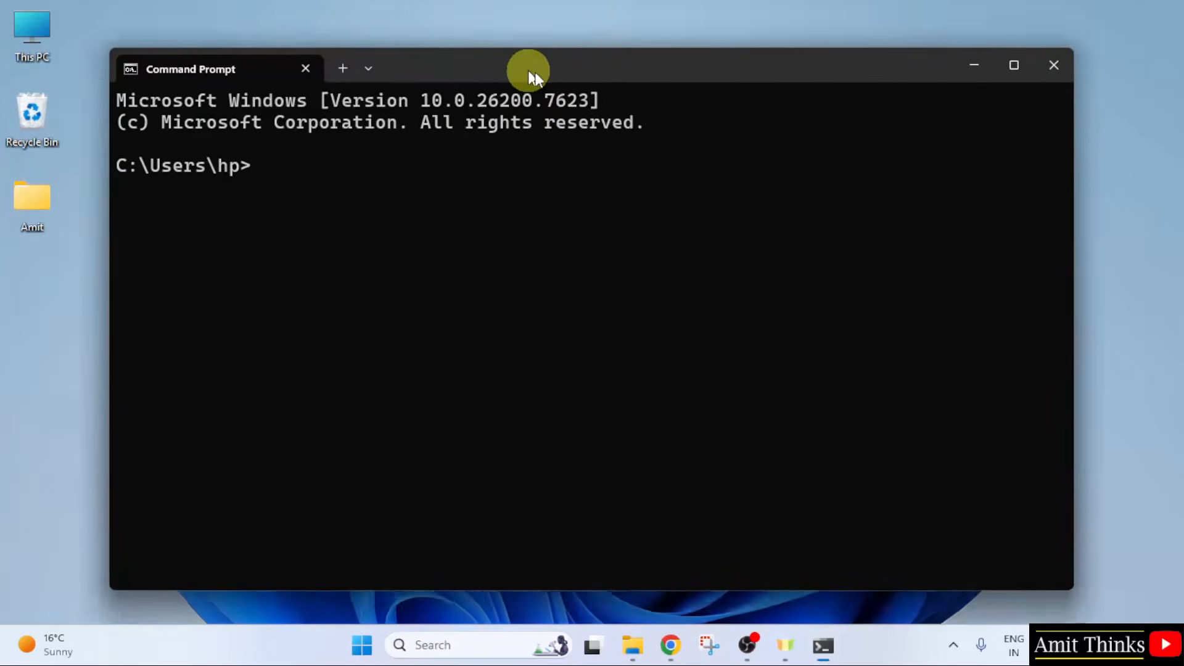
pyautogui.moveTo(534, 72); pyautogui.dragTo(612, 88)
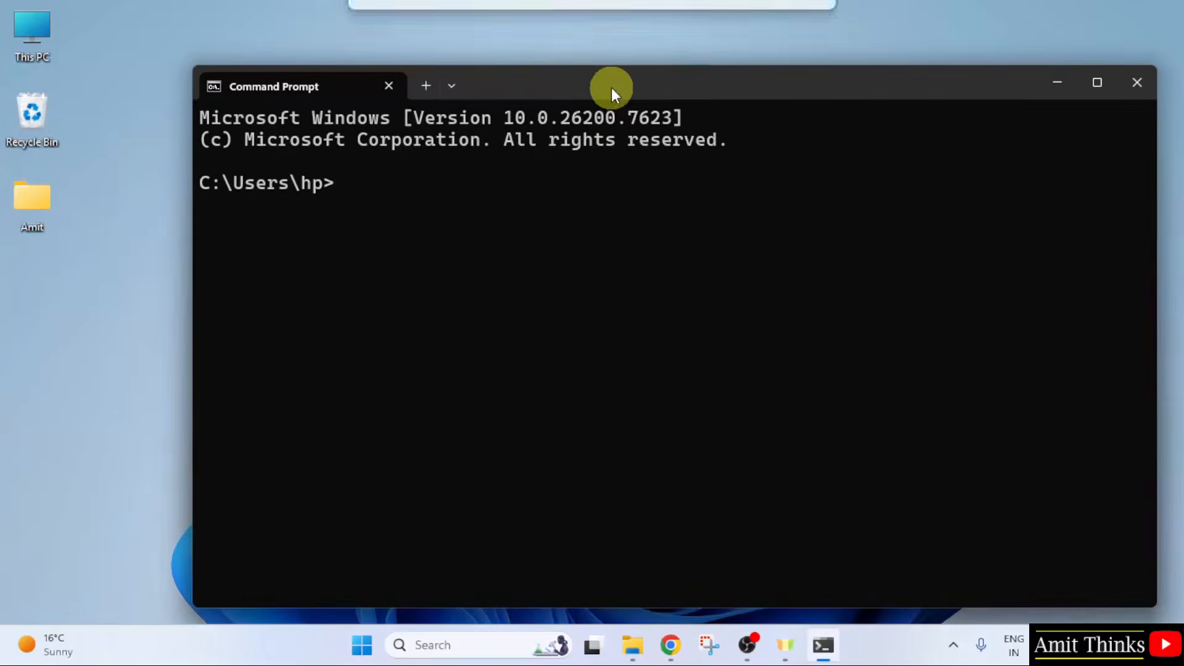
pyautogui.write('java --version')
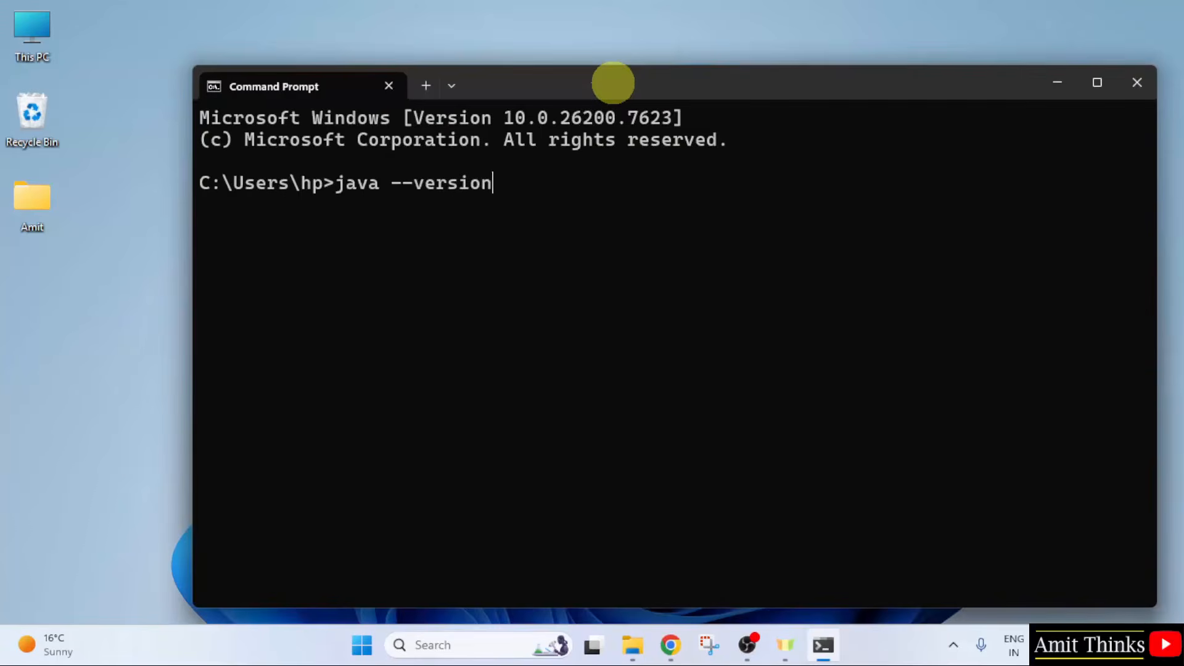
pyautogui.press('Return')
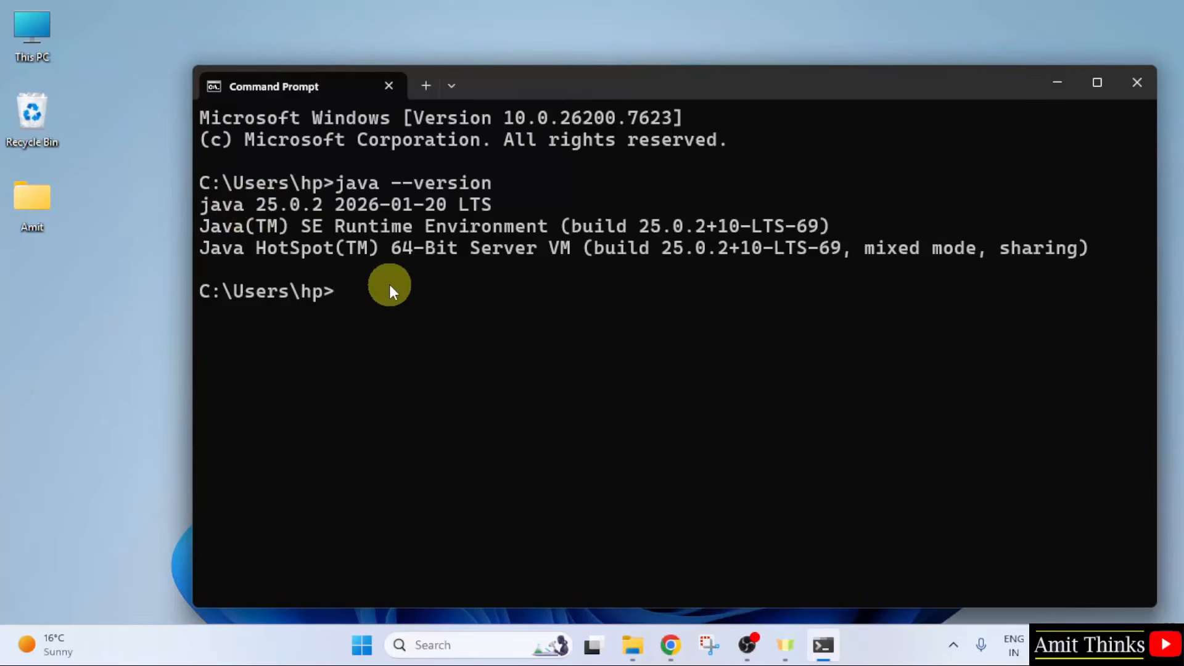
pyautogui.click(1056, 83)
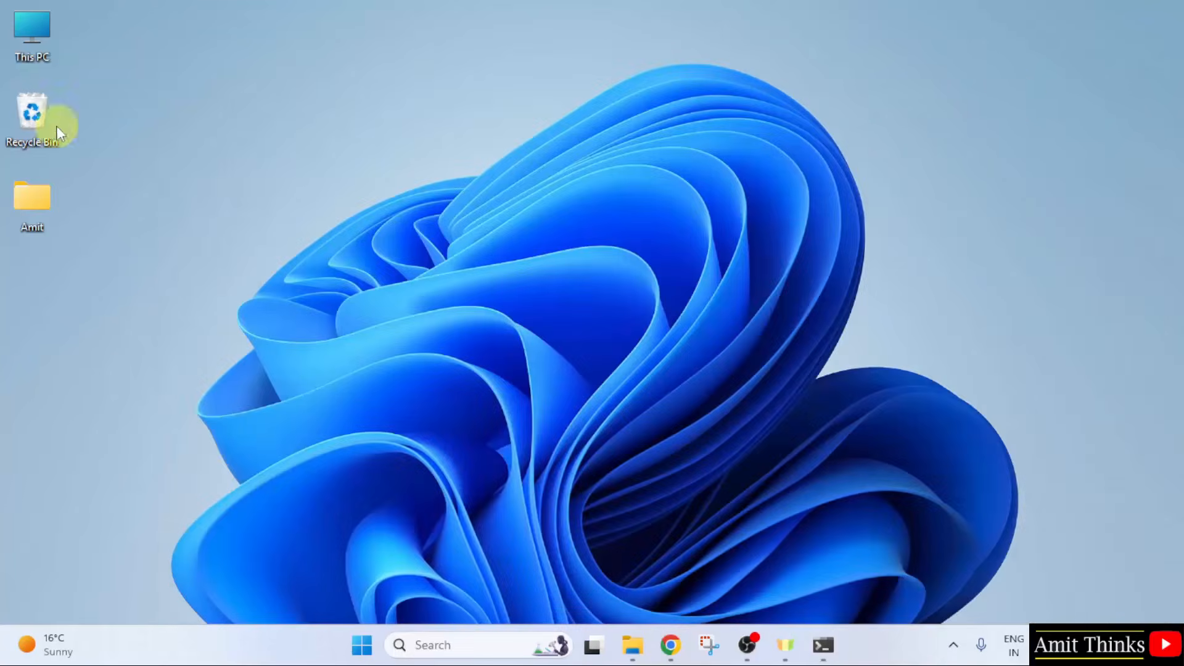
# Open the D: drive in File Explorer and create a new text document there.
pyautogui.doubleClick(37, 50)
pyautogui.click(487, 181)
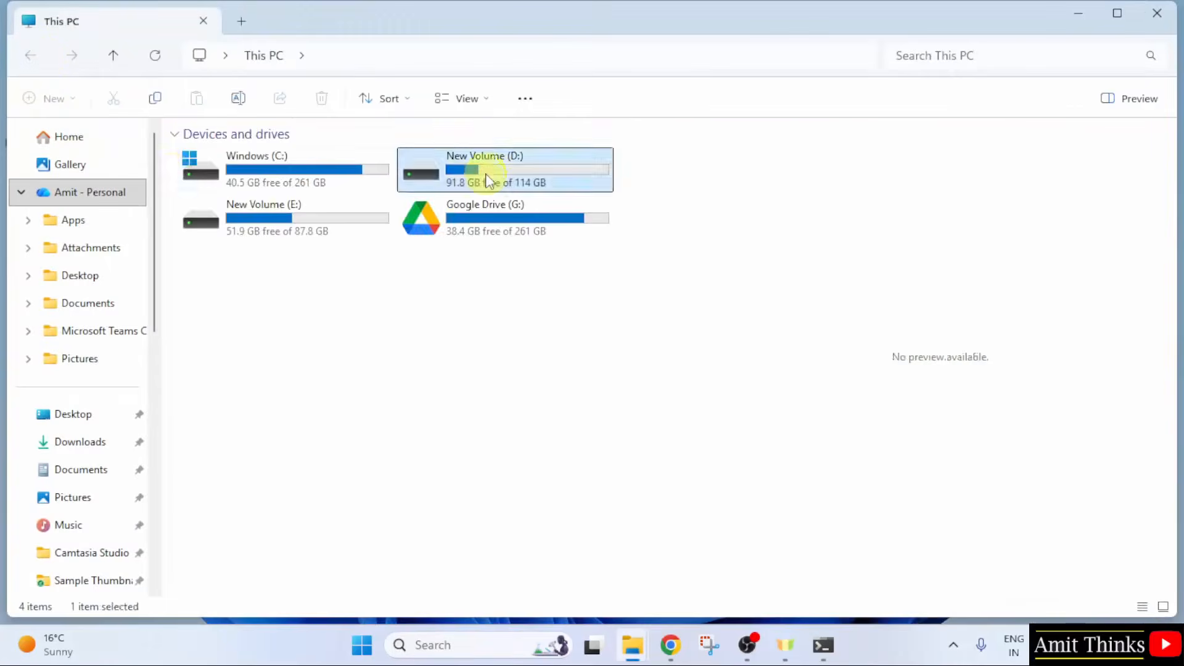
pyautogui.doubleClick(487, 180)
pyautogui.rightClick(305, 246)
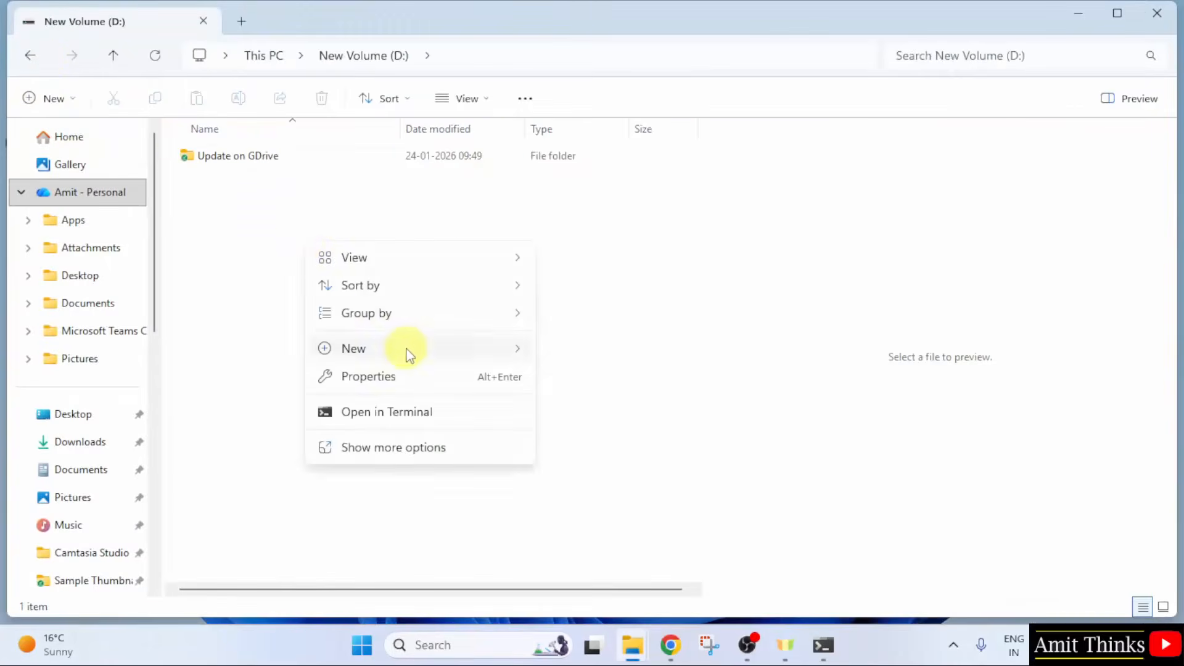
pyautogui.moveTo(405, 349)
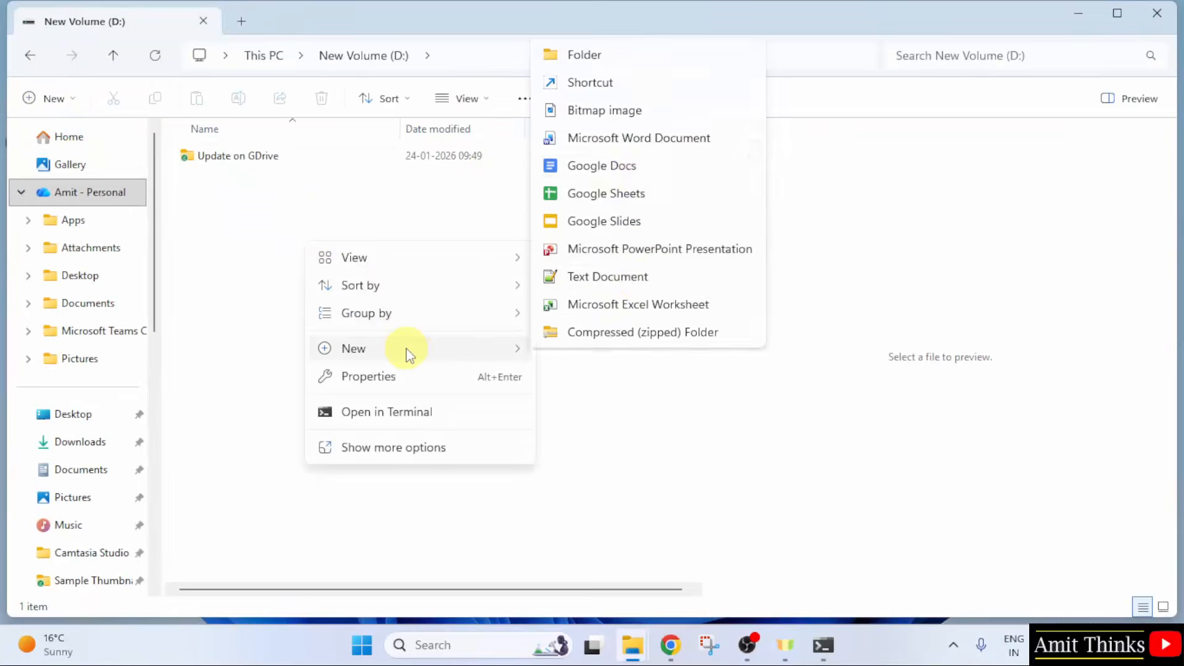
pyautogui.click(642, 271)
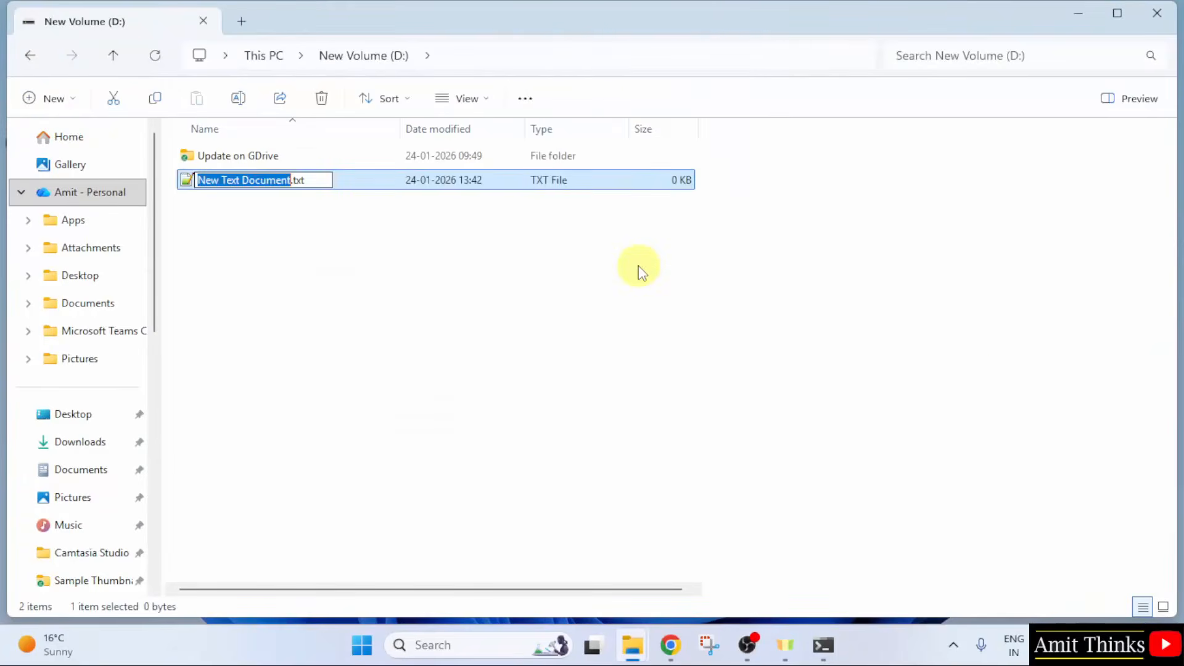
# Name the new text document Demo.java and accept the file extension change.
pyautogui.write('Demo')
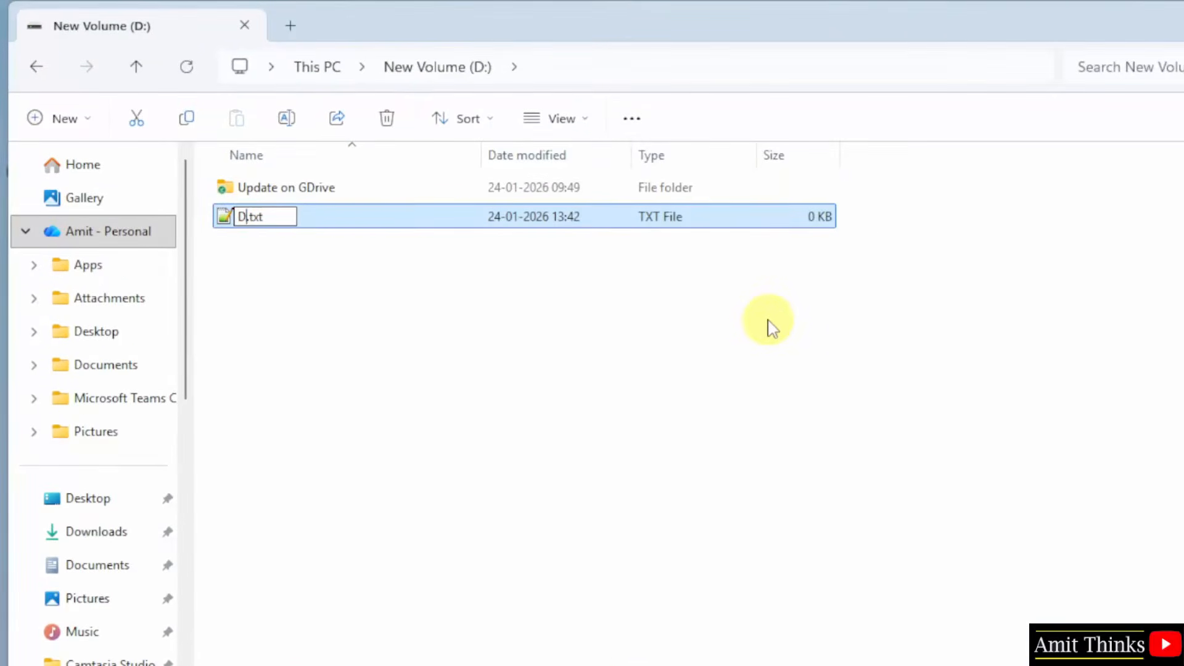
pyautogui.press('BackSpace')
pyautogui.press('BackSpace')
pyautogui.press('BackSpace')
pyautogui.write('java')
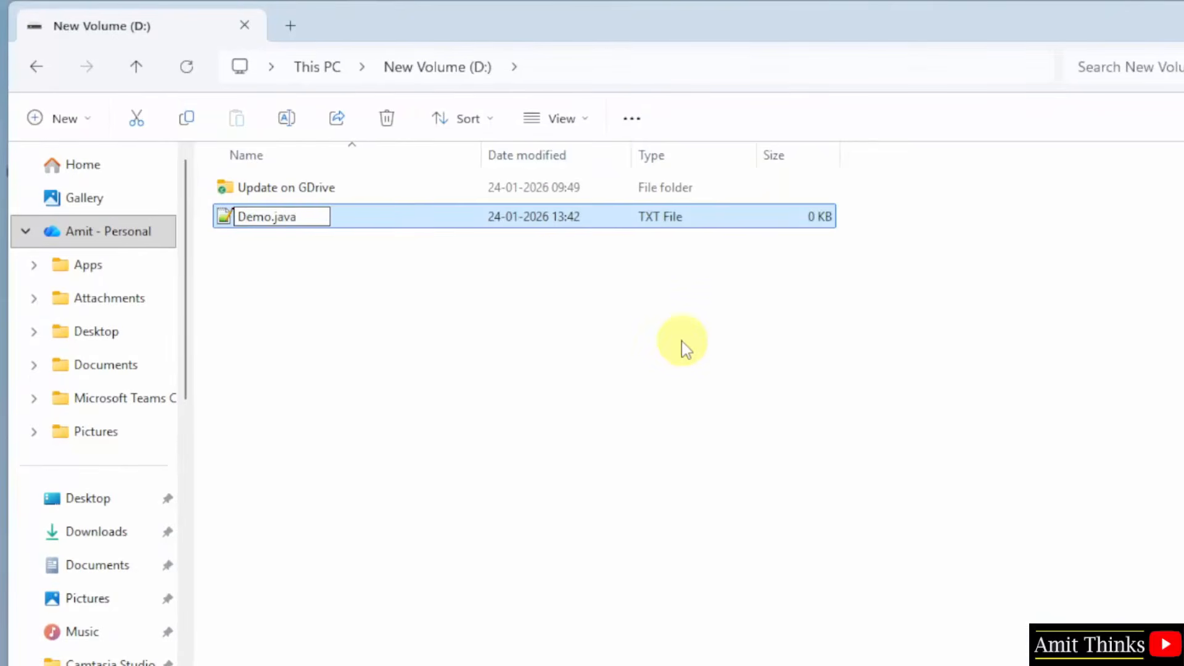
pyautogui.press('Return')
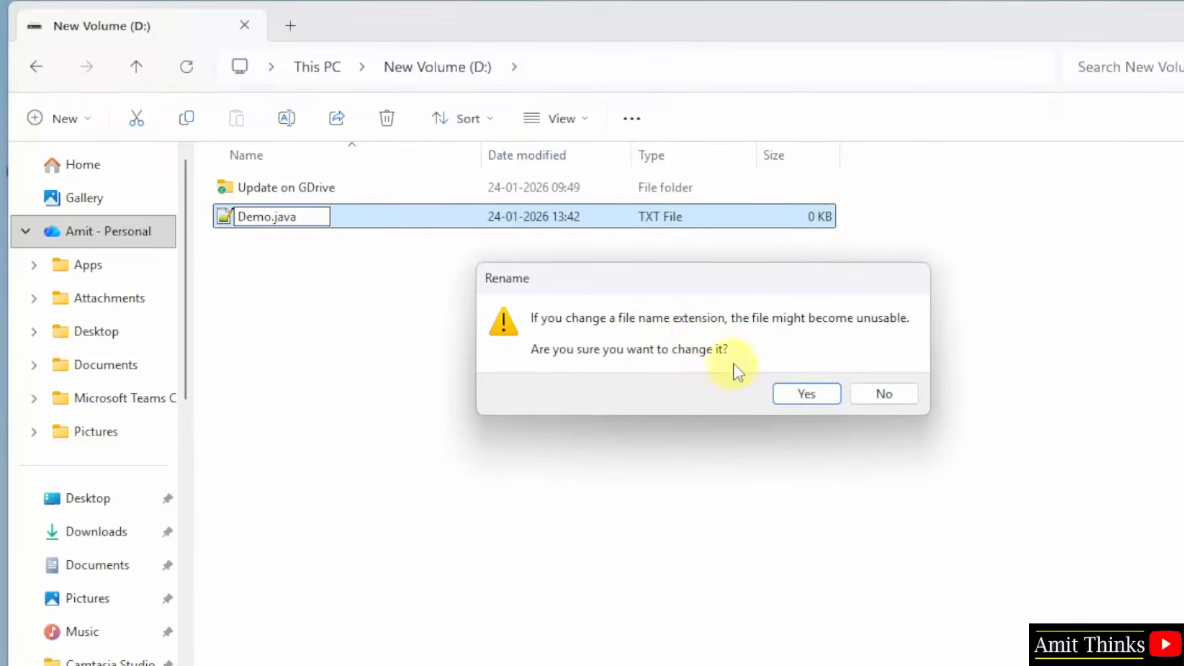
pyautogui.click(806, 407)
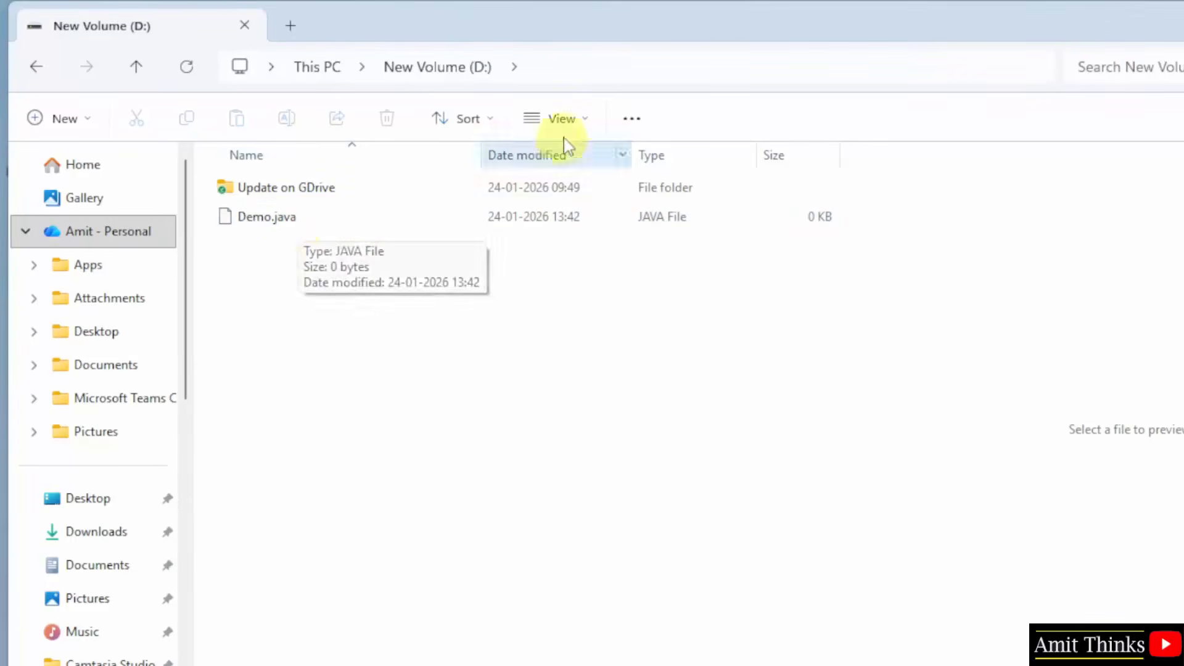
# Check in File Explorer's view options whether file name extensions are set to be shown.
pyautogui.click(593, 121)
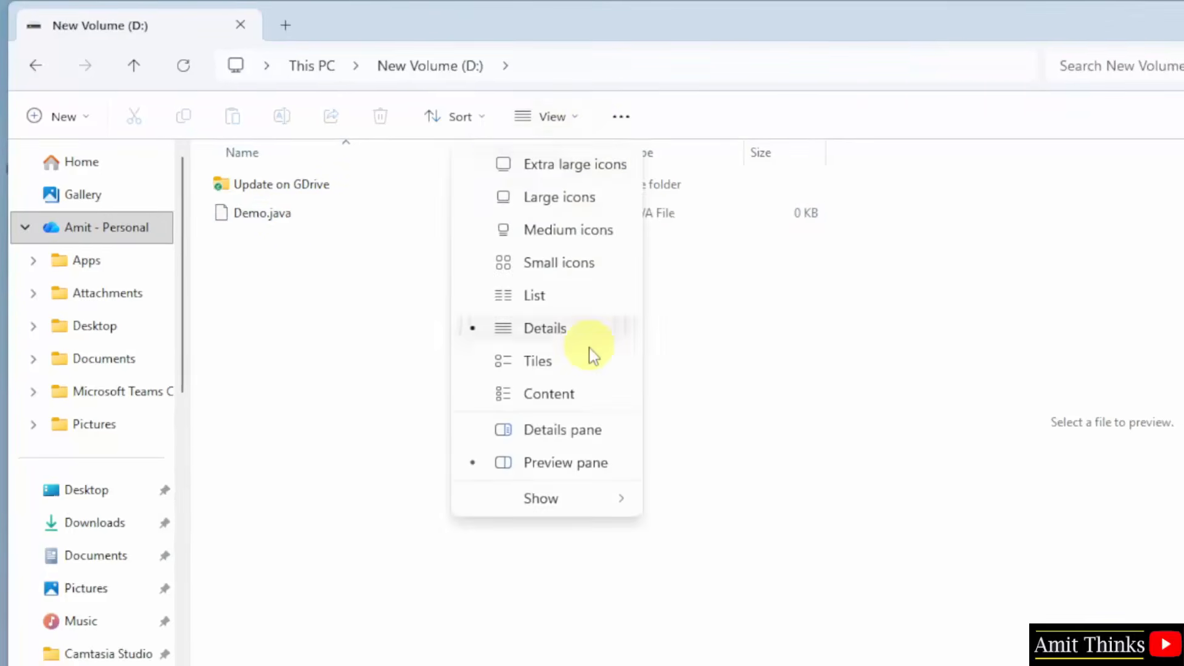
pyautogui.moveTo(603, 512)
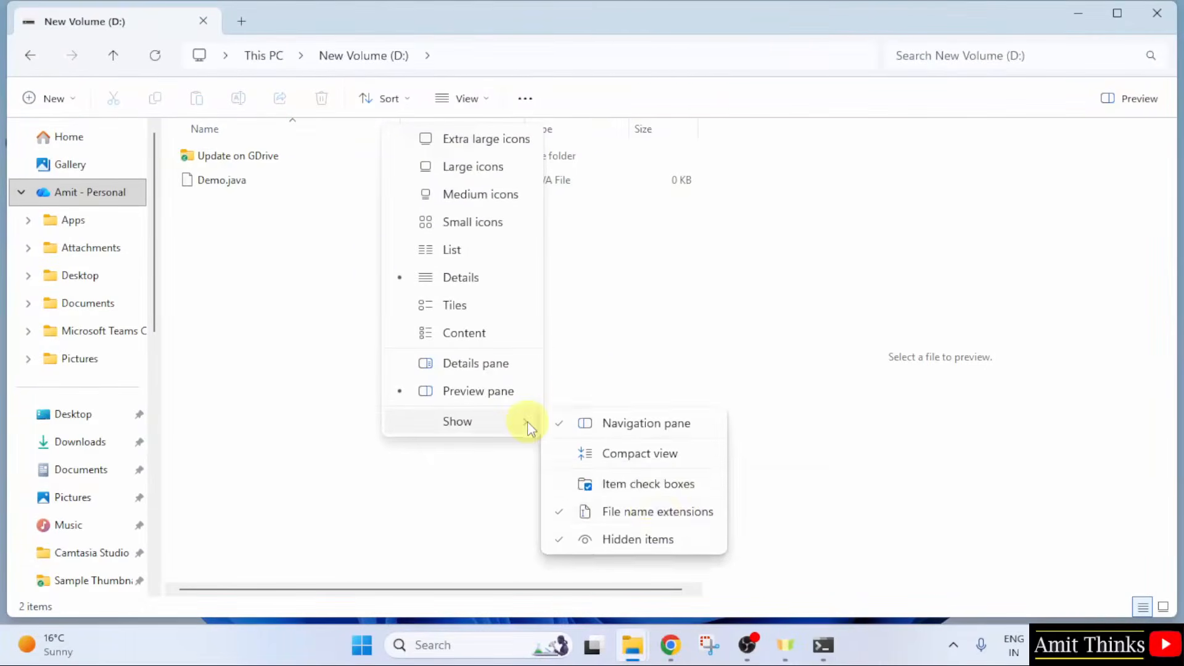
pyautogui.click(229, 249)
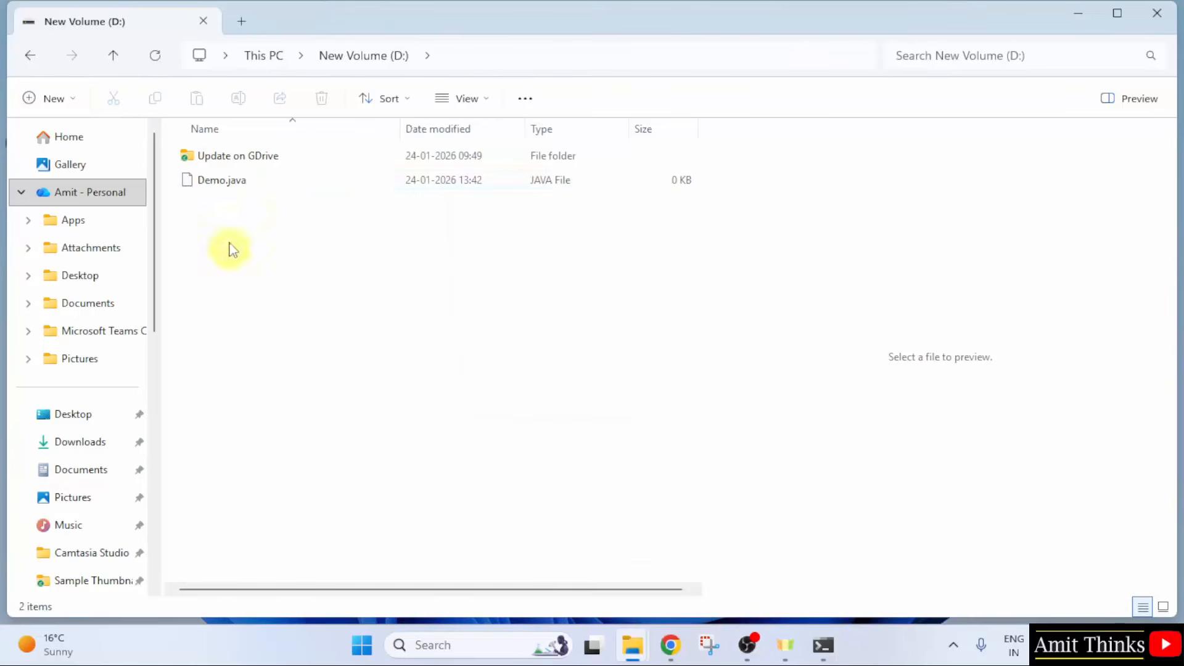
# Open Demo.java from the D: drive for editing in Notepad.
pyautogui.click(238, 179)
pyautogui.rightClick(281, 184)
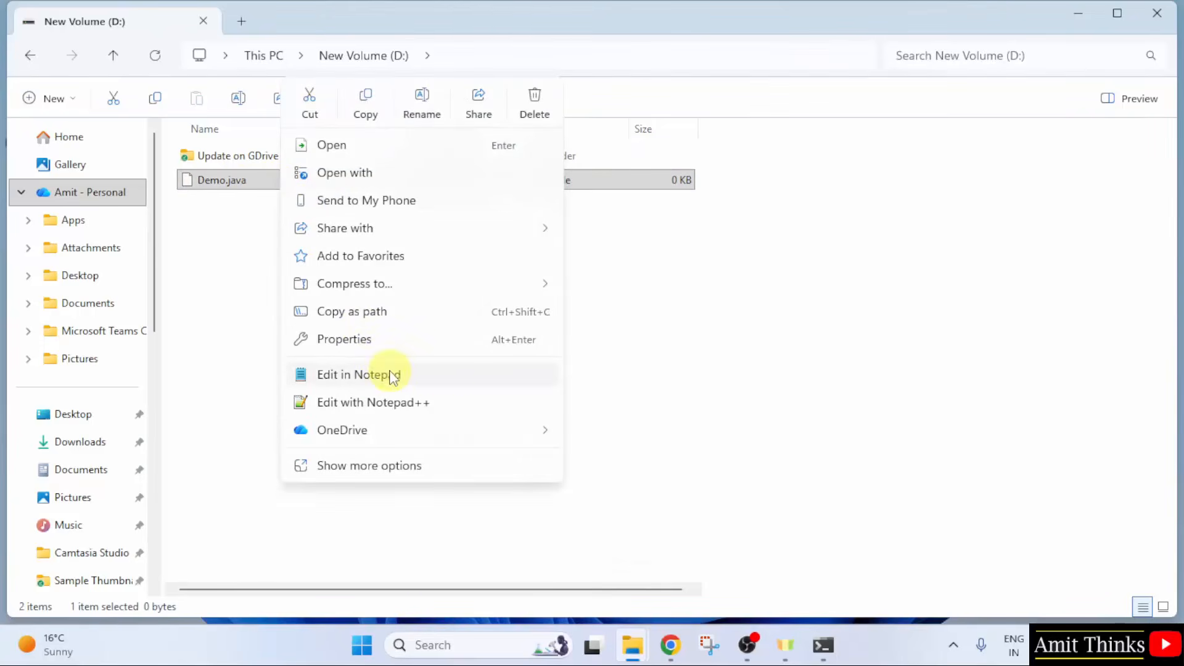
pyautogui.click(442, 378)
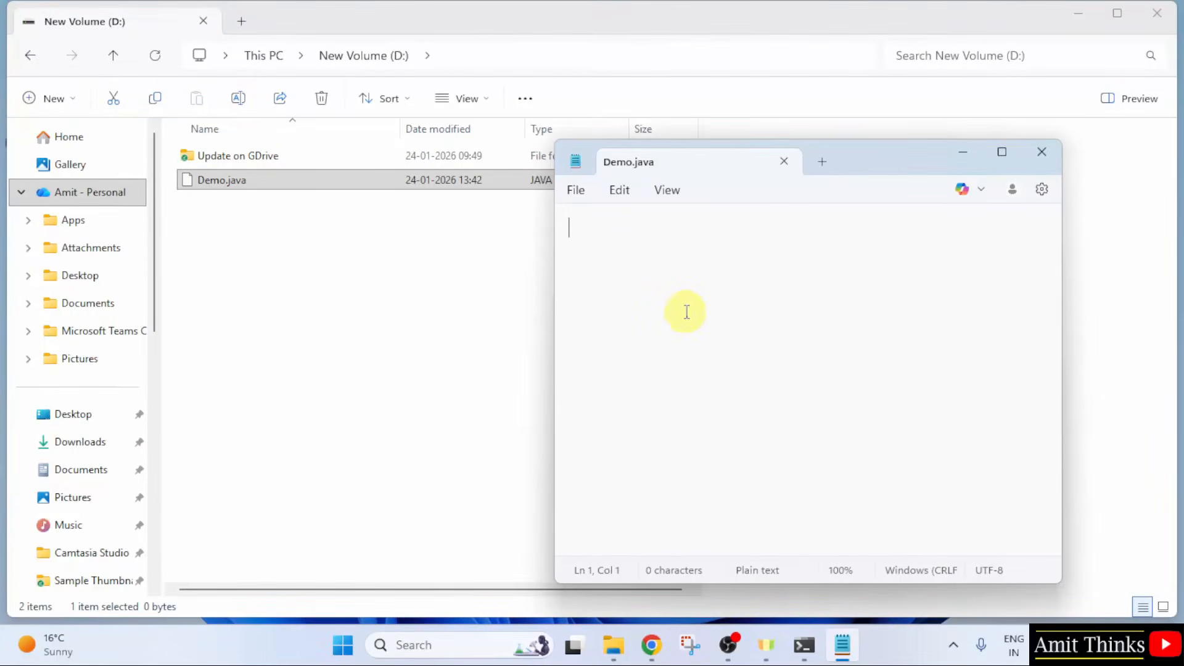
# Switch to Chrome and copy the complete Example1 class code from the studyopedia.com Java first program page.
pyautogui.click(651, 645)
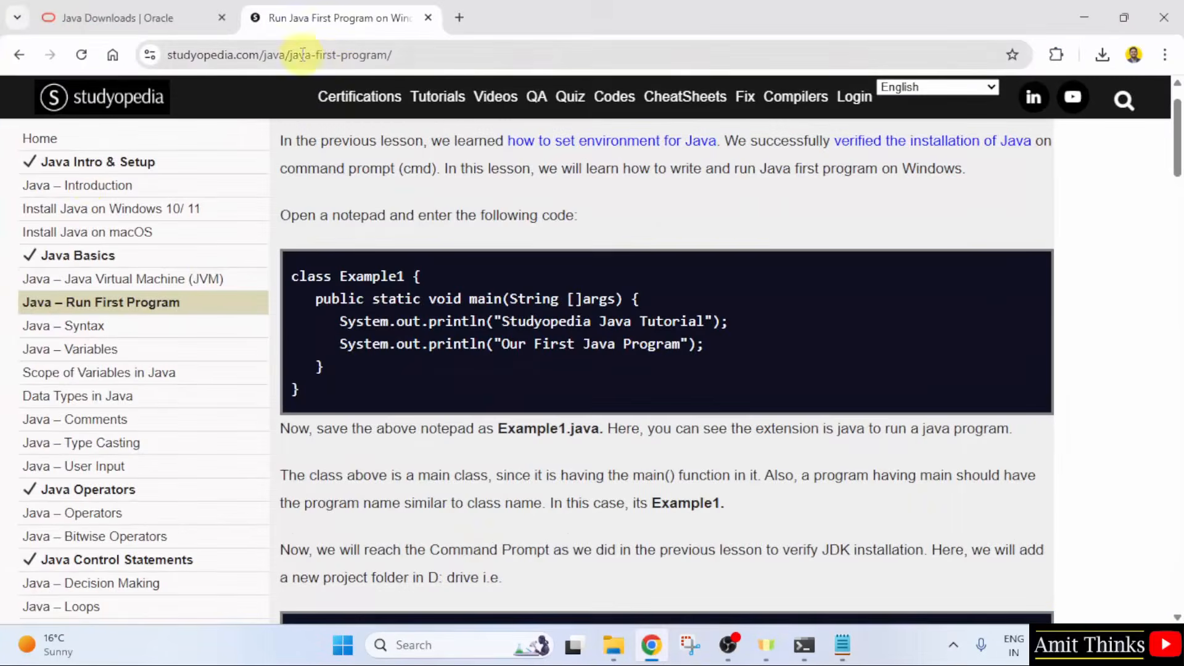
pyautogui.scroll(2, 127, 123)
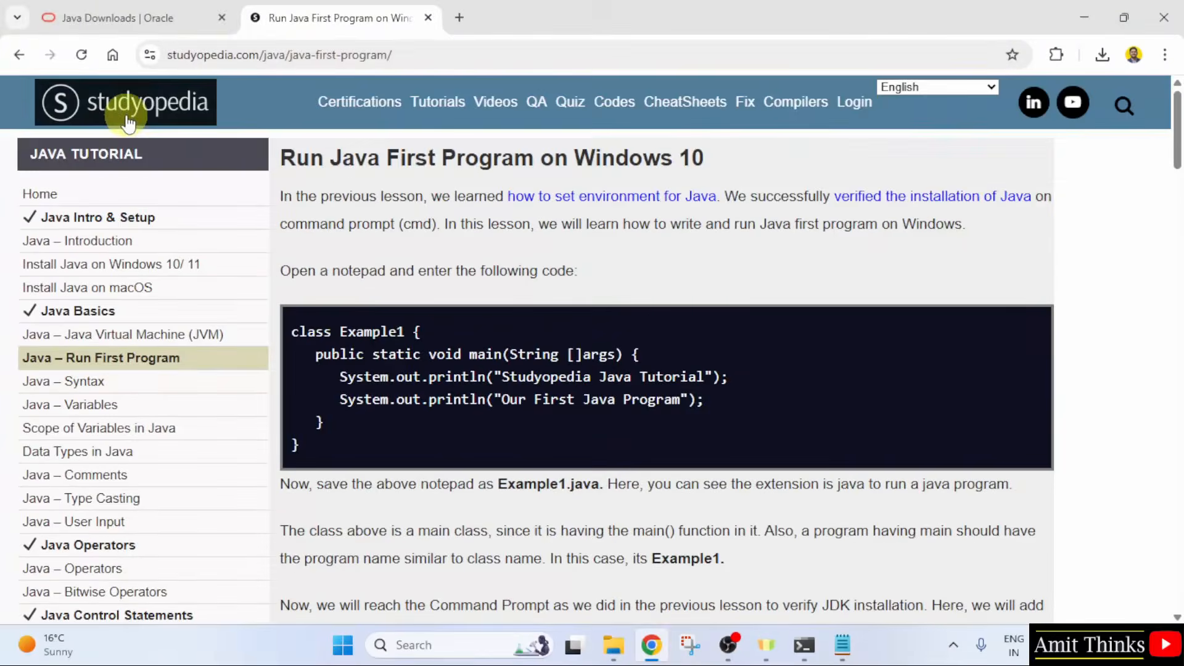
pyautogui.scroll(-2, 1174, 114)
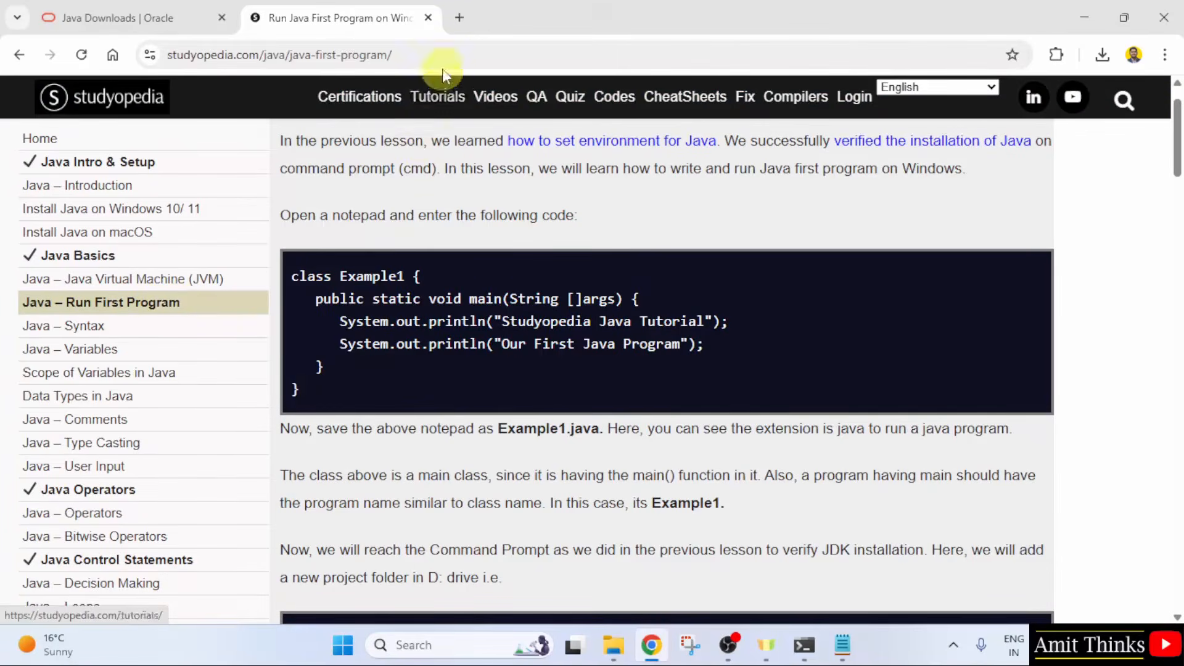
pyautogui.click(381, 54)
pyautogui.click(379, 286)
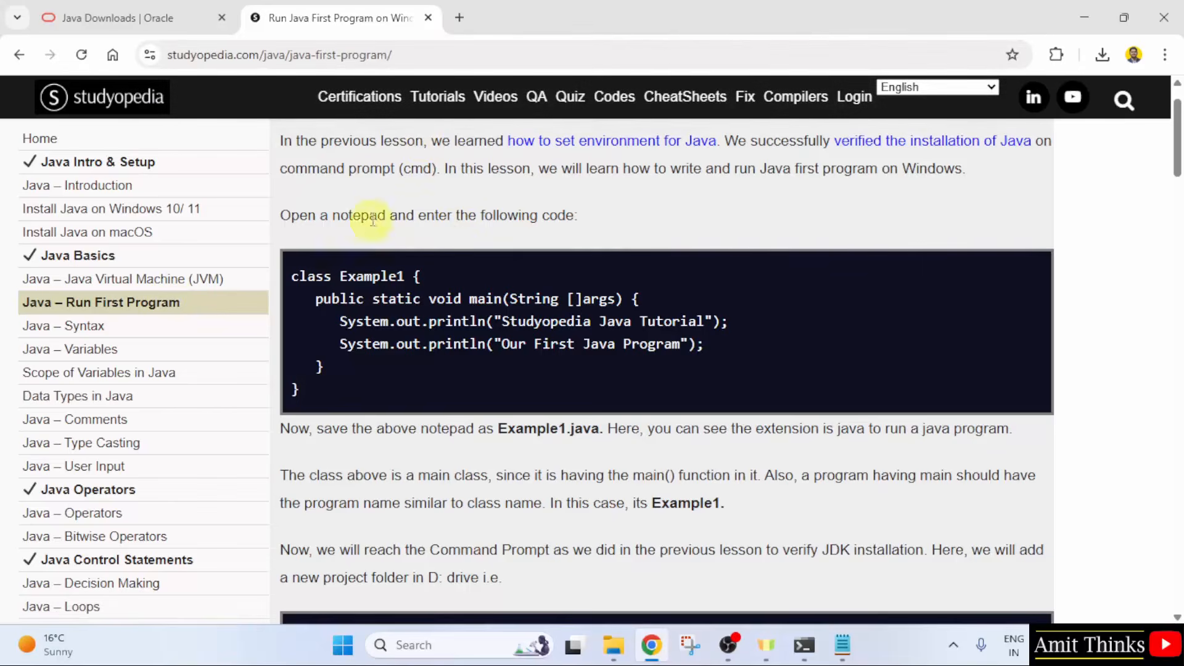
pyautogui.moveTo(293, 275); pyautogui.dragTo(337, 393)
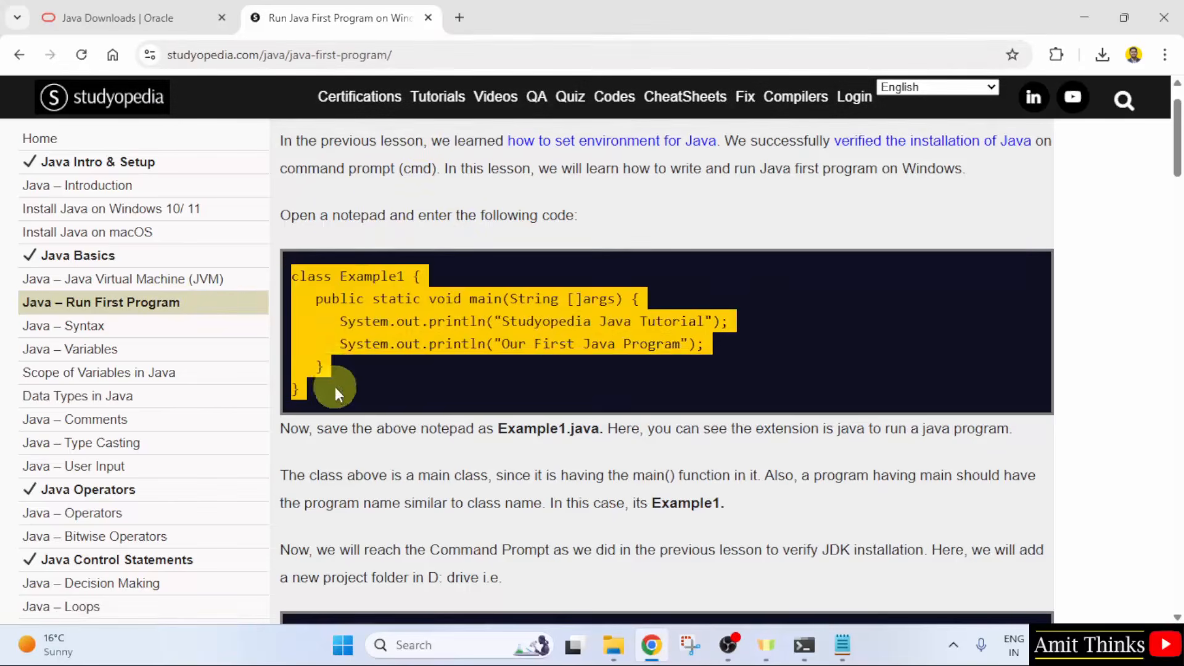
pyautogui.rightClick(319, 339)
pyautogui.click(372, 364)
pyautogui.click(552, 407)
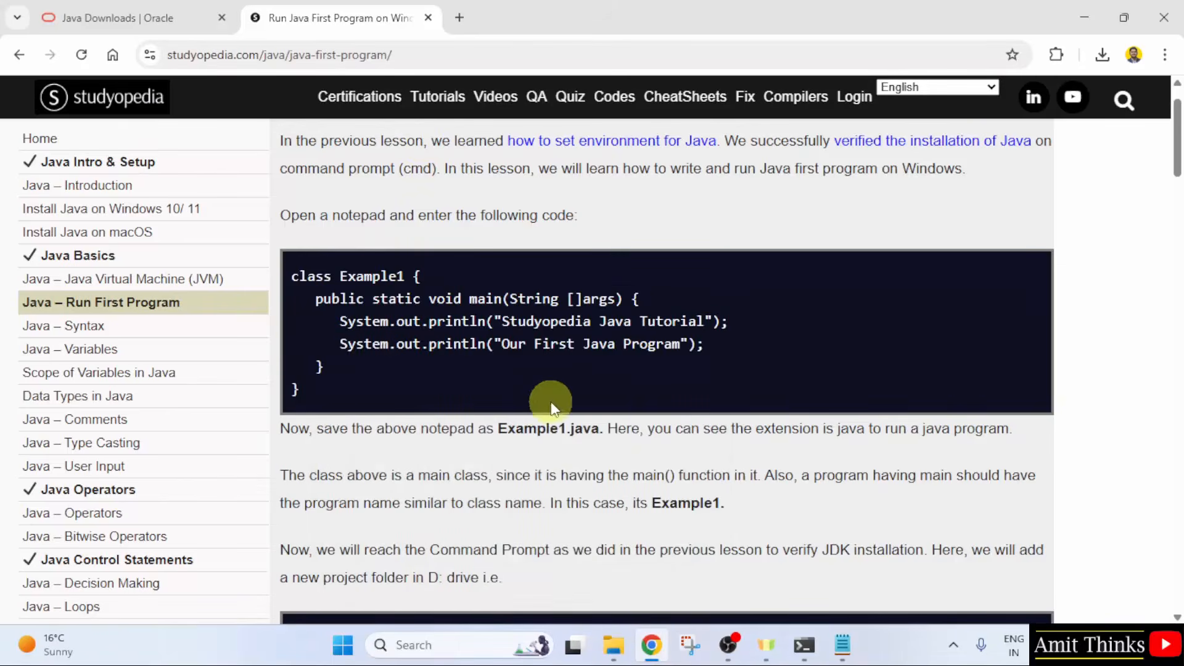
# Minimize the browser and paste the copied Example1 class code into the empty Demo.java file in Notepad.
pyautogui.click(1081, 17)
pyautogui.rightClick(616, 220)
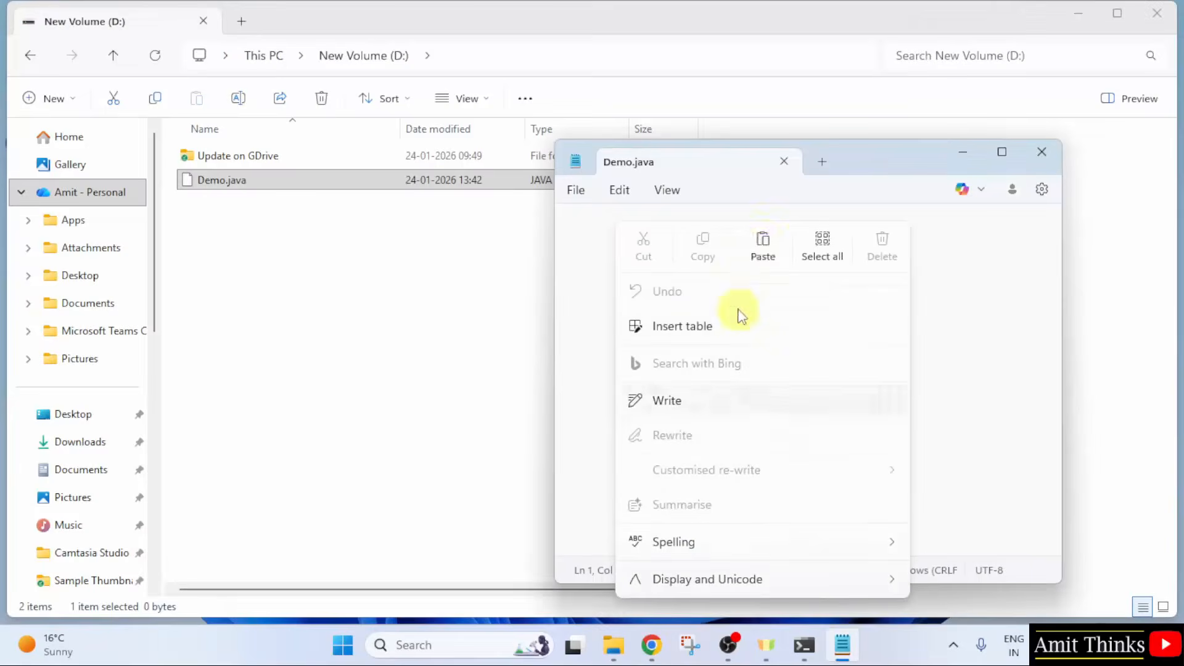
pyautogui.click(764, 254)
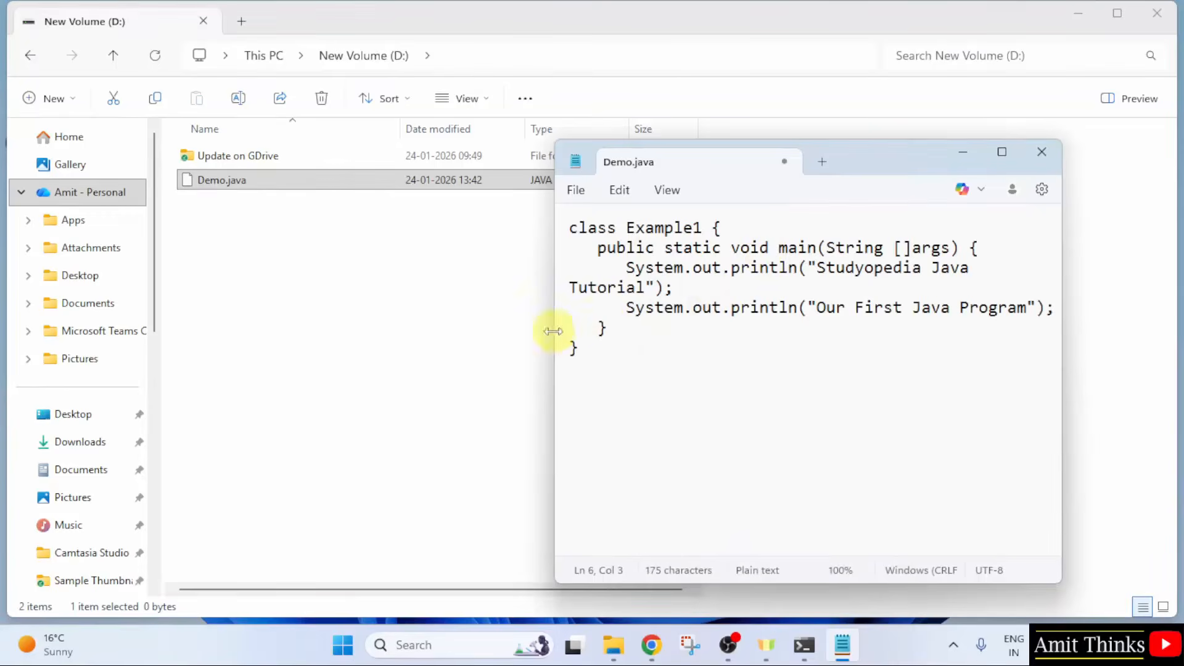
# Widen and reposition the Notepad window, and rename the class from Example1 to Demo in the first code line.
pyautogui.moveTo(554, 331); pyautogui.dragTo(374, 325)
pyautogui.moveTo(716, 160); pyautogui.dragTo(791, 208)
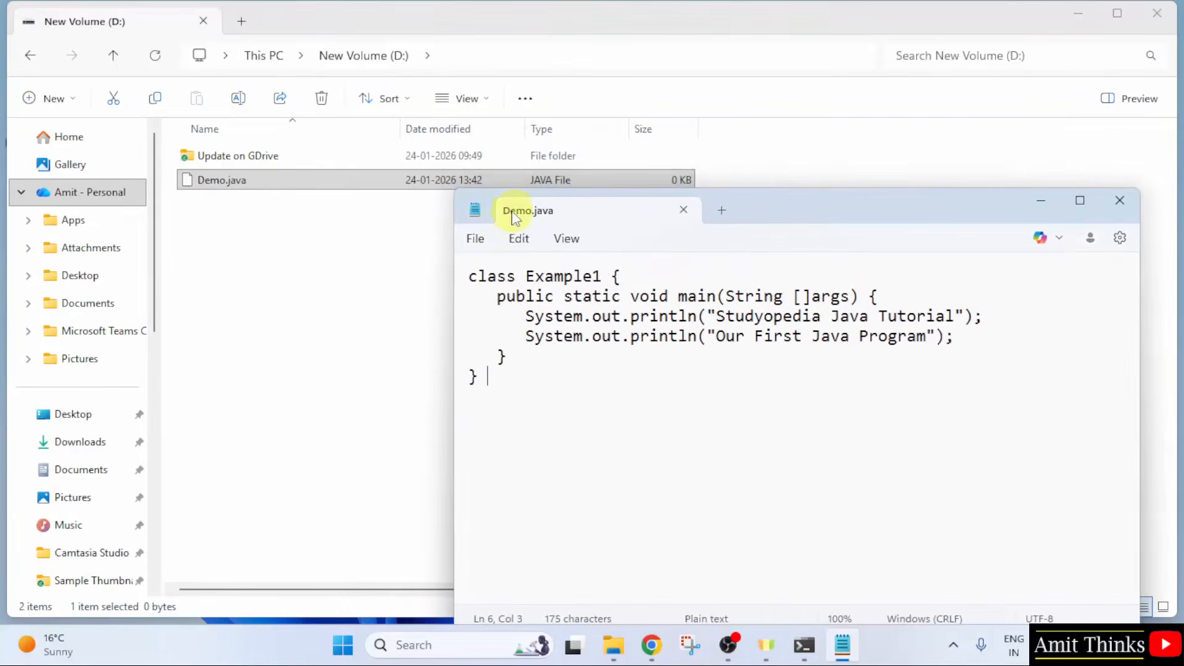
pyautogui.doubleClick(566, 277)
pyautogui.write('Demo')
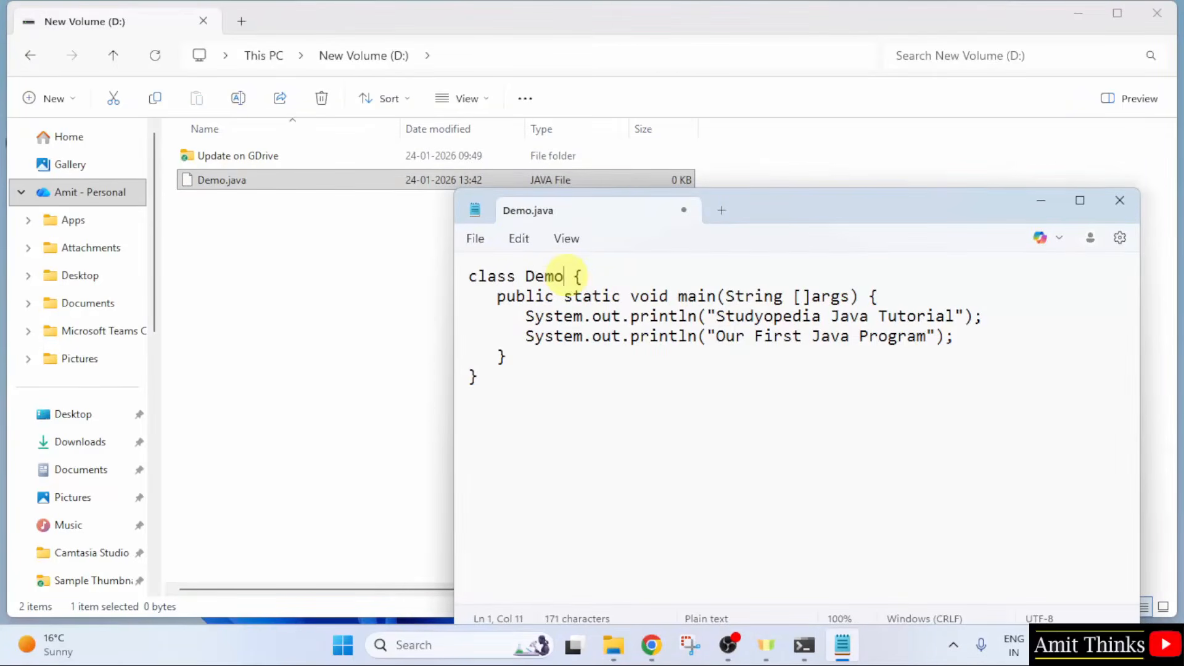
# Check the two println statements in the main method and save Demo.java.
pyautogui.click(678, 336)
pyautogui.moveTo(516, 316); pyautogui.dragTo(696, 314)
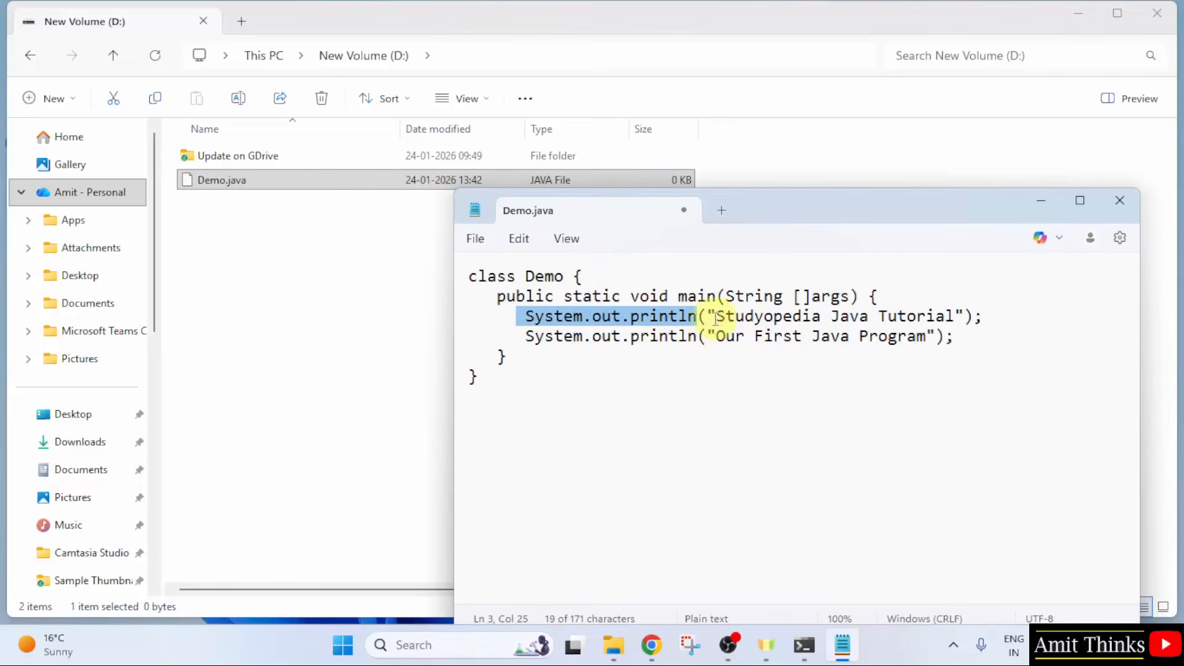
pyautogui.moveTo(715, 318); pyautogui.dragTo(950, 316)
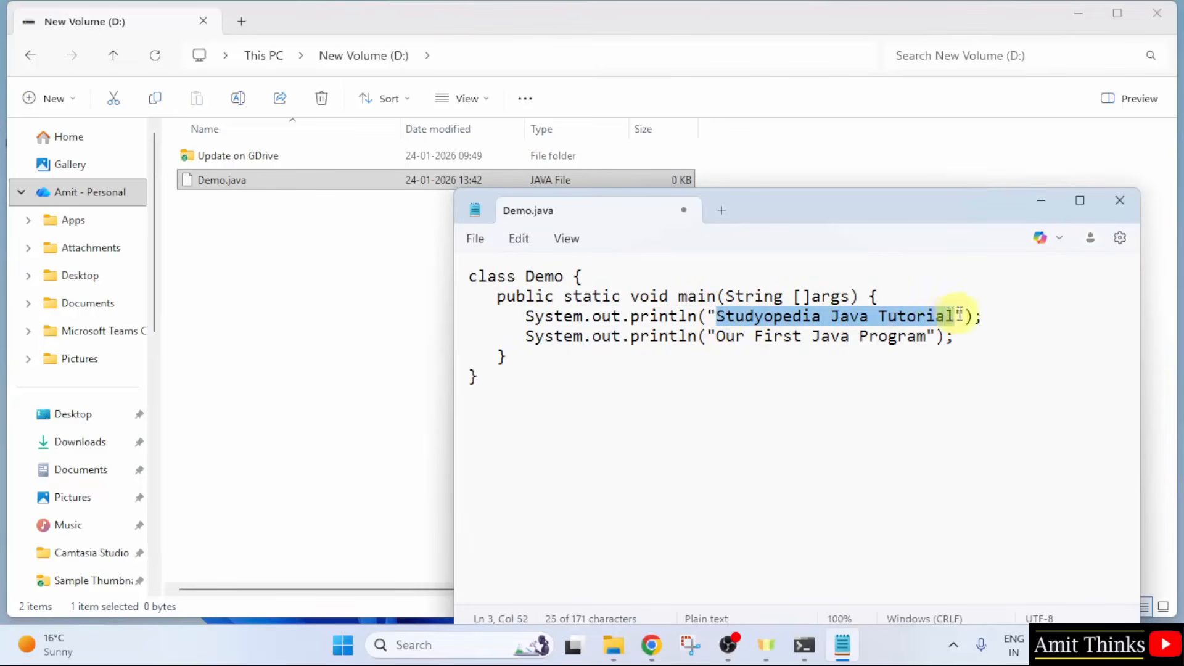
pyautogui.moveTo(716, 336); pyautogui.dragTo(926, 336)
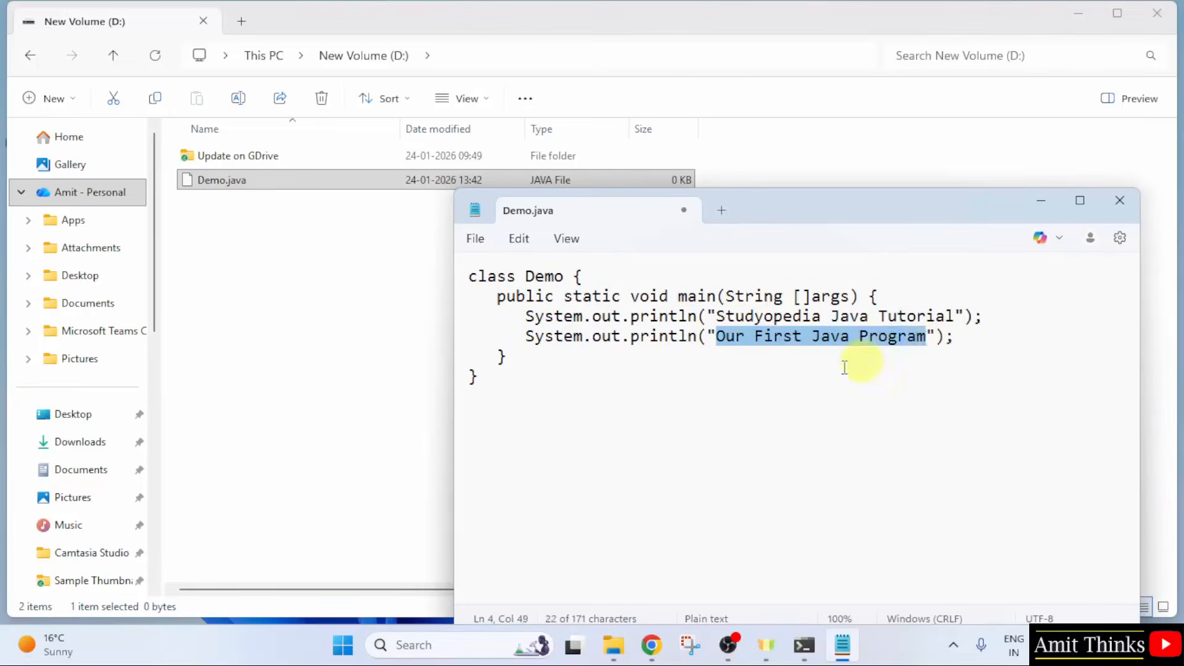
pyautogui.click(844, 368)
pyautogui.click(480, 241)
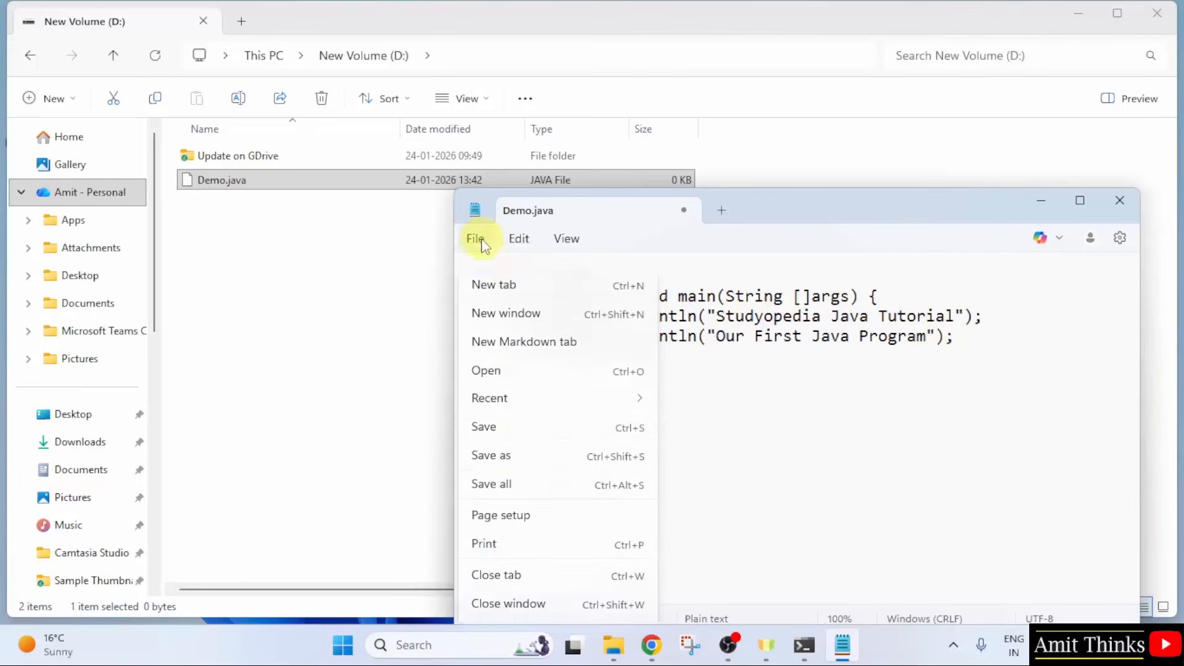
pyautogui.click(573, 449)
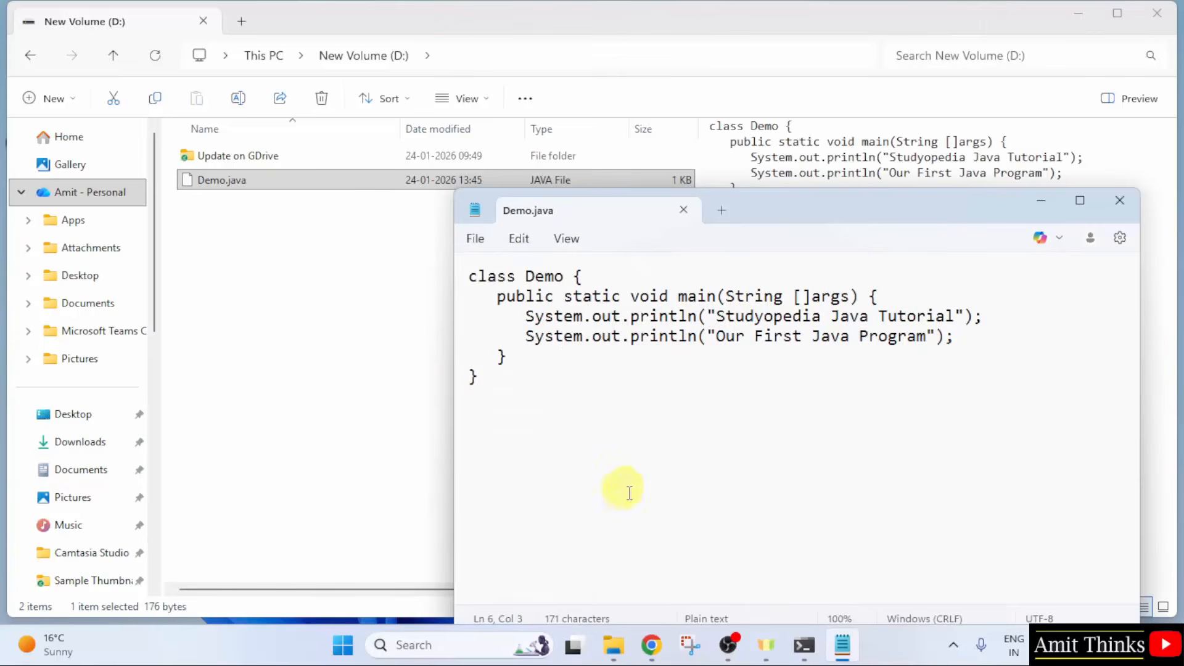
# Switch to Command Prompt, change to the D: drive and list its contents with dir.
pyautogui.click(804, 645)
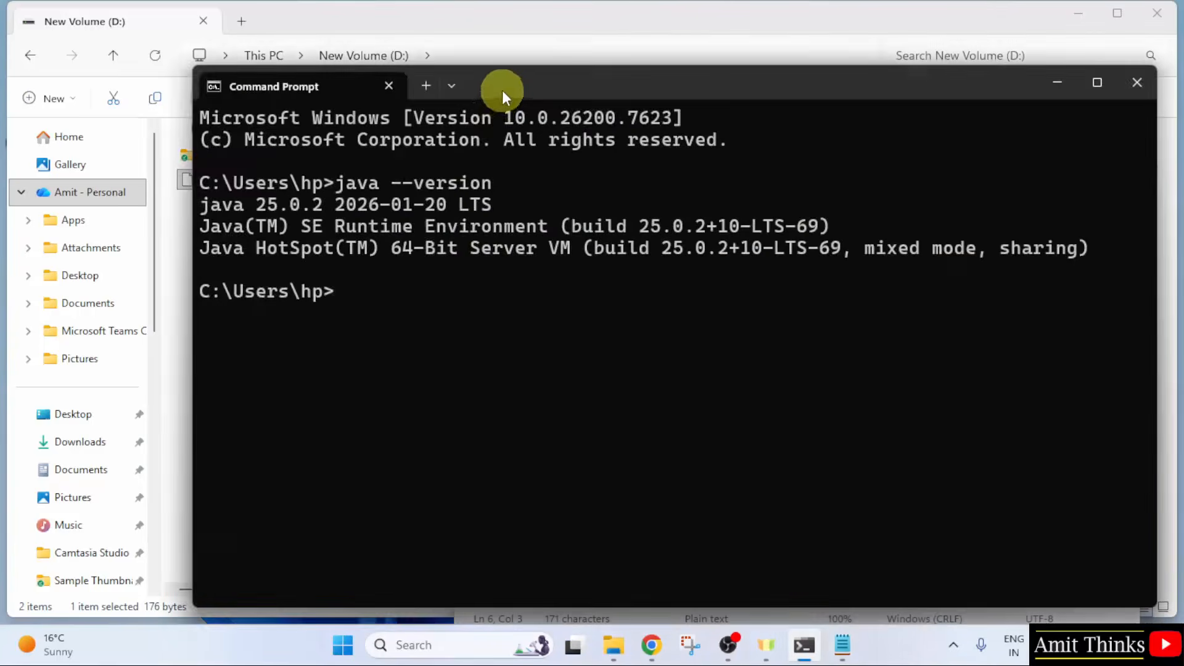
pyautogui.moveTo(502, 90); pyautogui.dragTo(768, 199)
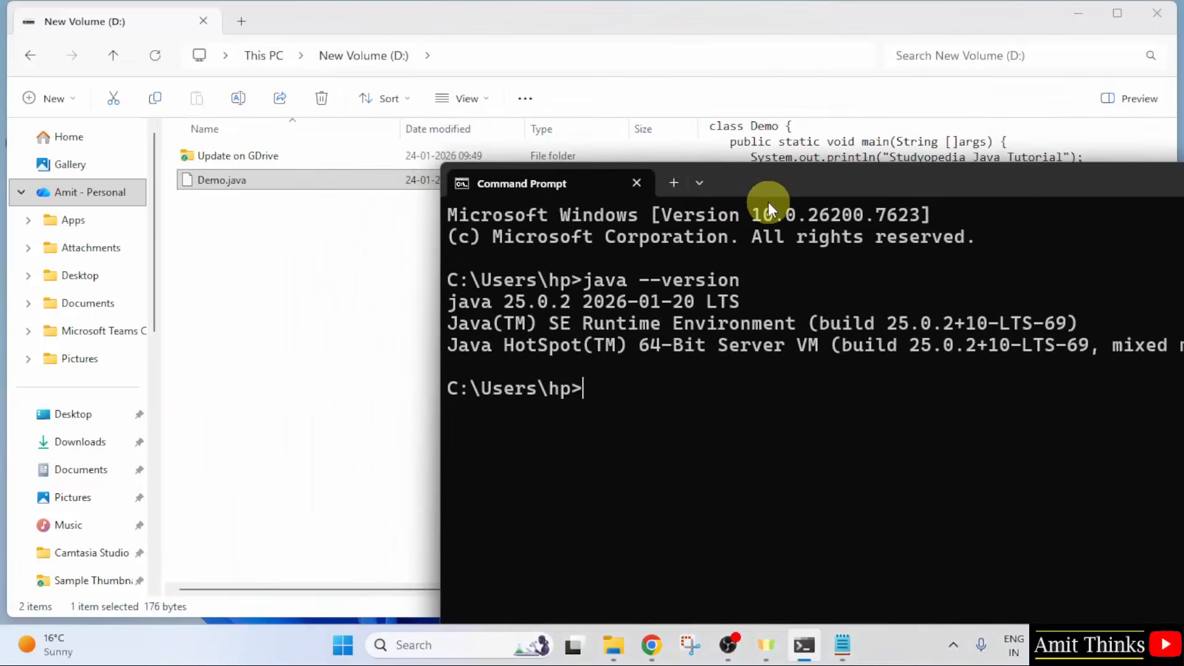
pyautogui.write('D:')
pyautogui.press('Return')
pyautogui.write('dir')
pyautogui.press('Return')
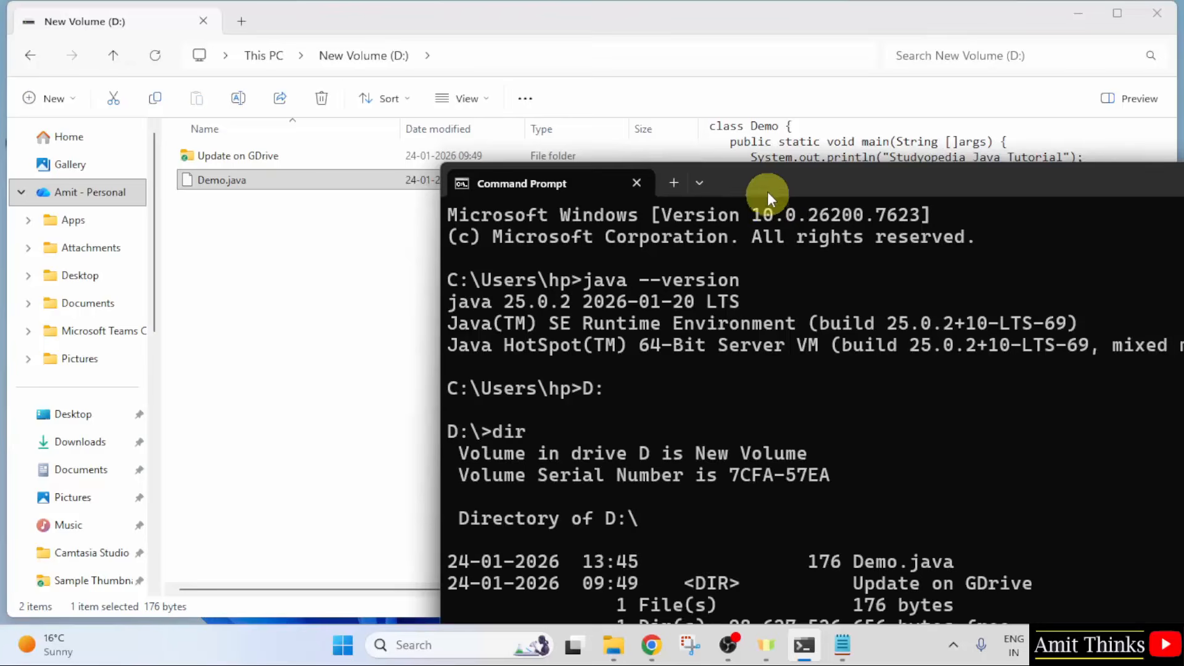
# Rearrange the Command Prompt window beside the file list and compile the program with javac Demo.java.
pyautogui.moveTo(767, 191); pyautogui.dragTo(751, 80)
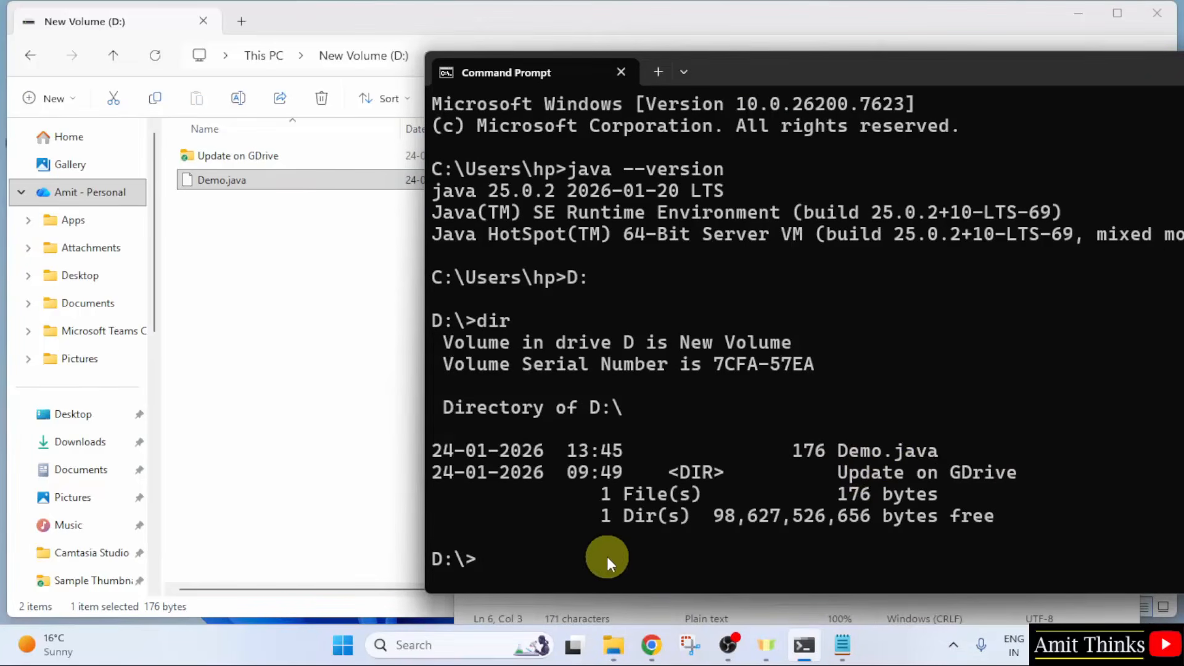
pyautogui.moveTo(610, 594); pyautogui.dragTo(597, 446)
pyautogui.write('javac')
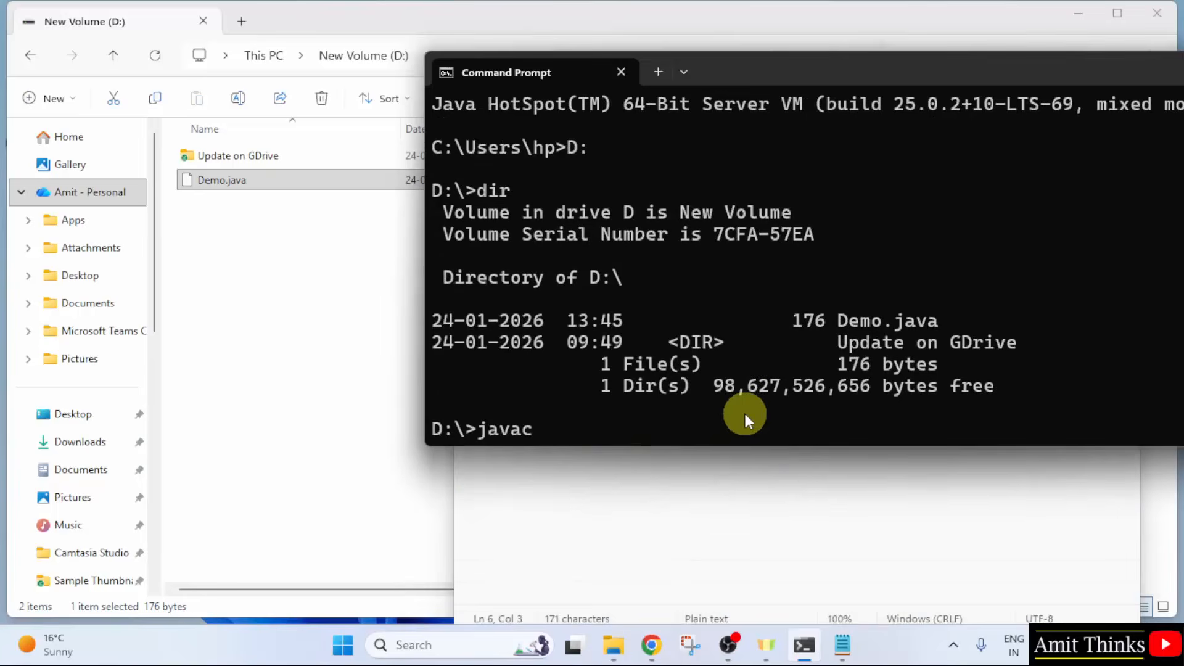
pyautogui.write(' Demo.java')
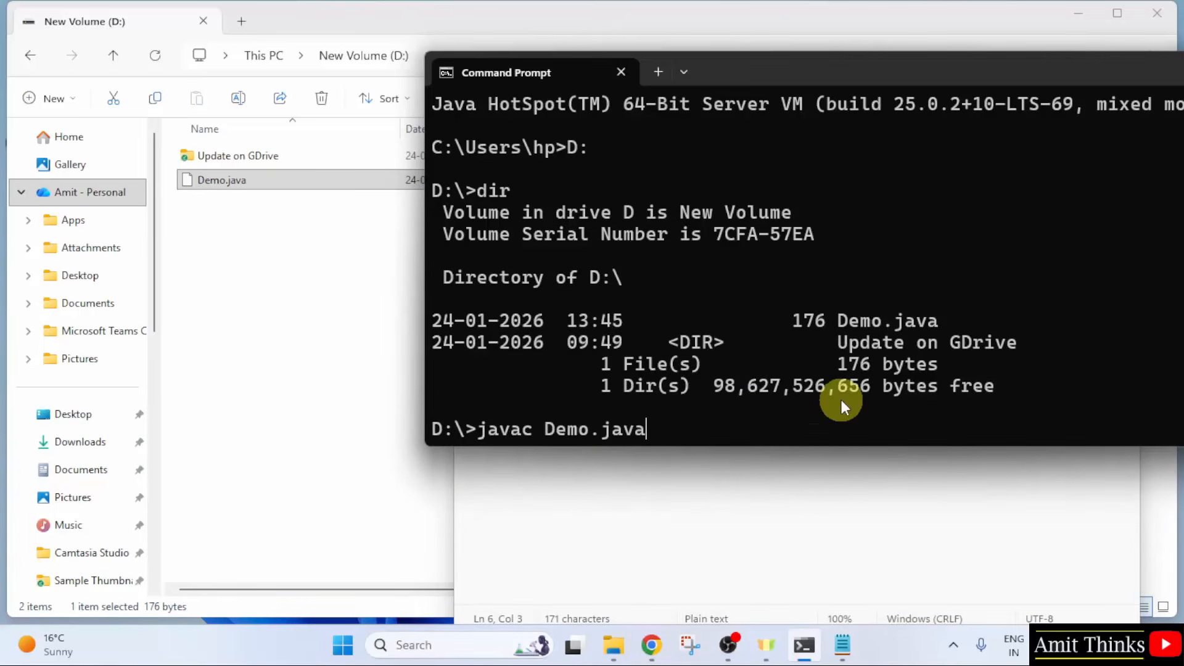
pyautogui.press('Return')
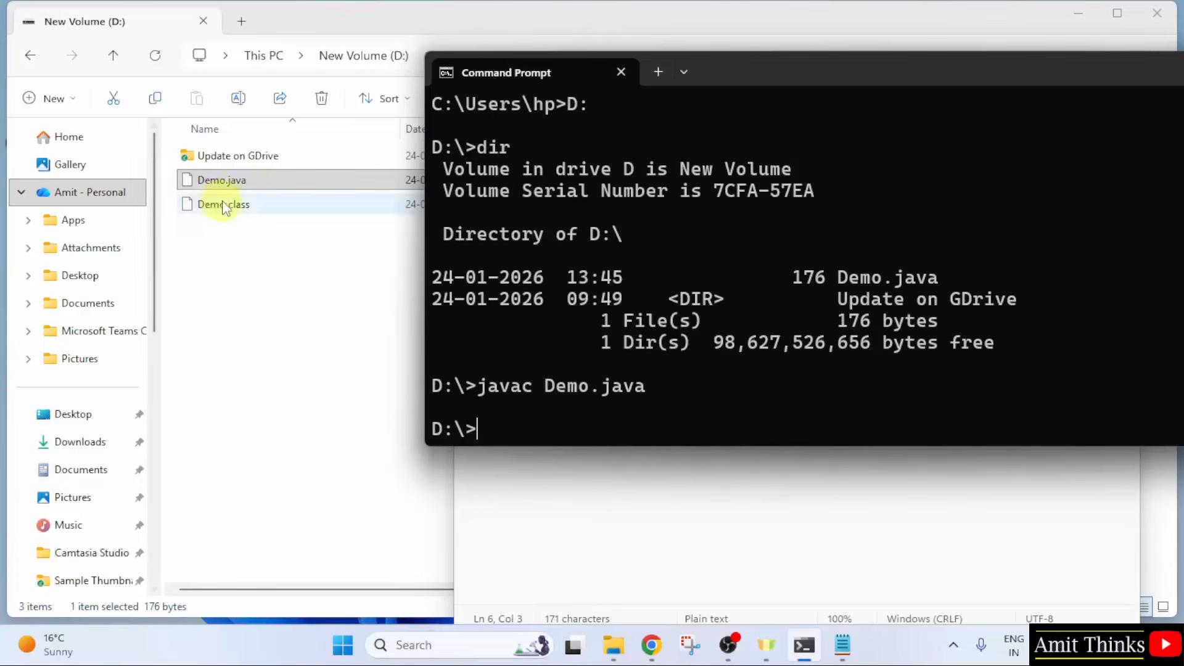
# Run the compiled program with java Demo and move the Command Prompt window to show its output.
pyautogui.moveTo(613, 83); pyautogui.dragTo(775, 82)
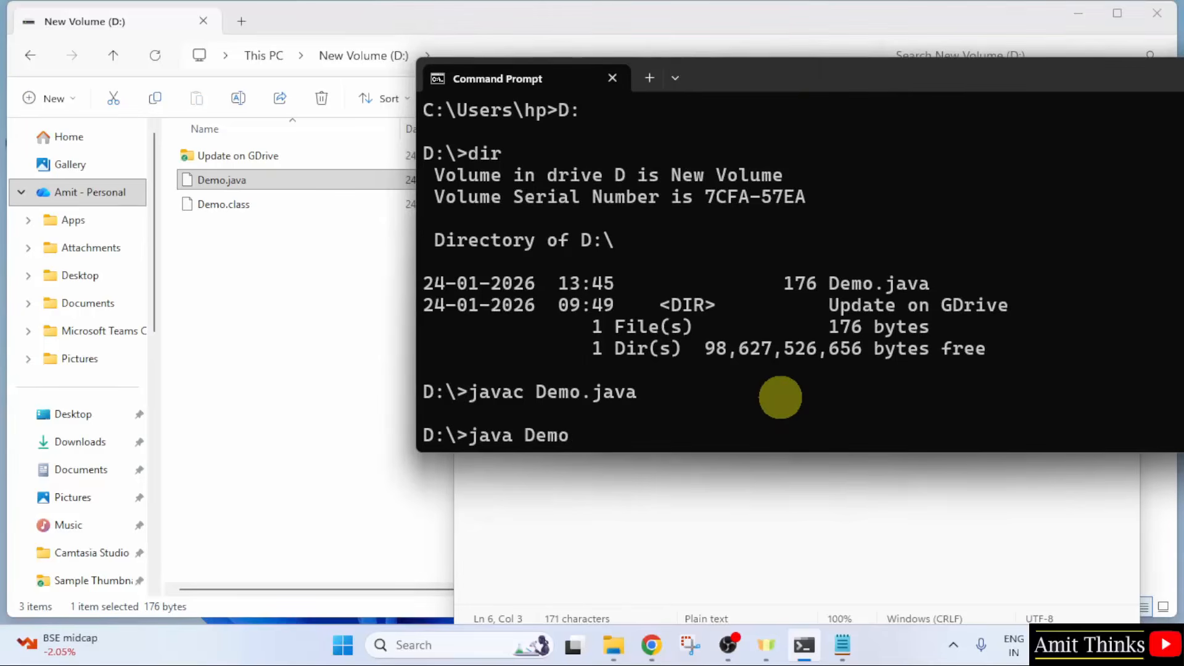
pyautogui.press('Return')
pyautogui.moveTo(827, 69); pyautogui.dragTo(745, 106)
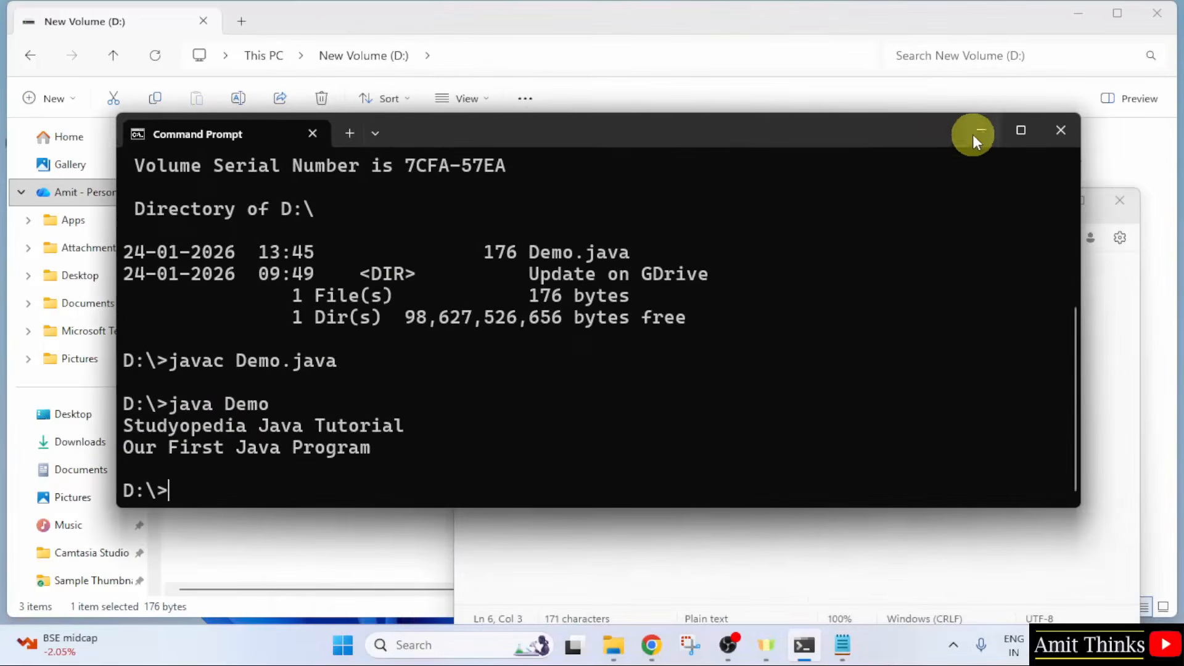
# Minimize Command Prompt, switch to Chrome and open the Java tutorial's Home page on studyopedia.com.
pyautogui.click(973, 137)
pyautogui.click(651, 645)
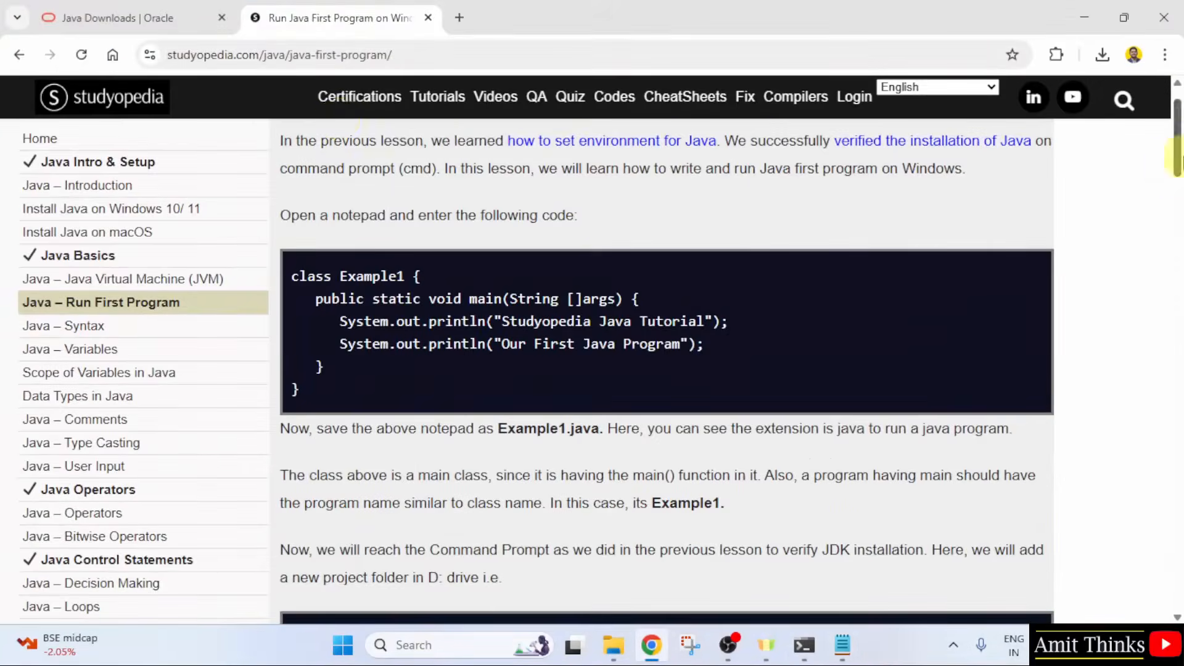
pyautogui.scroll(2, 64, 203)
pyautogui.click(41, 195)
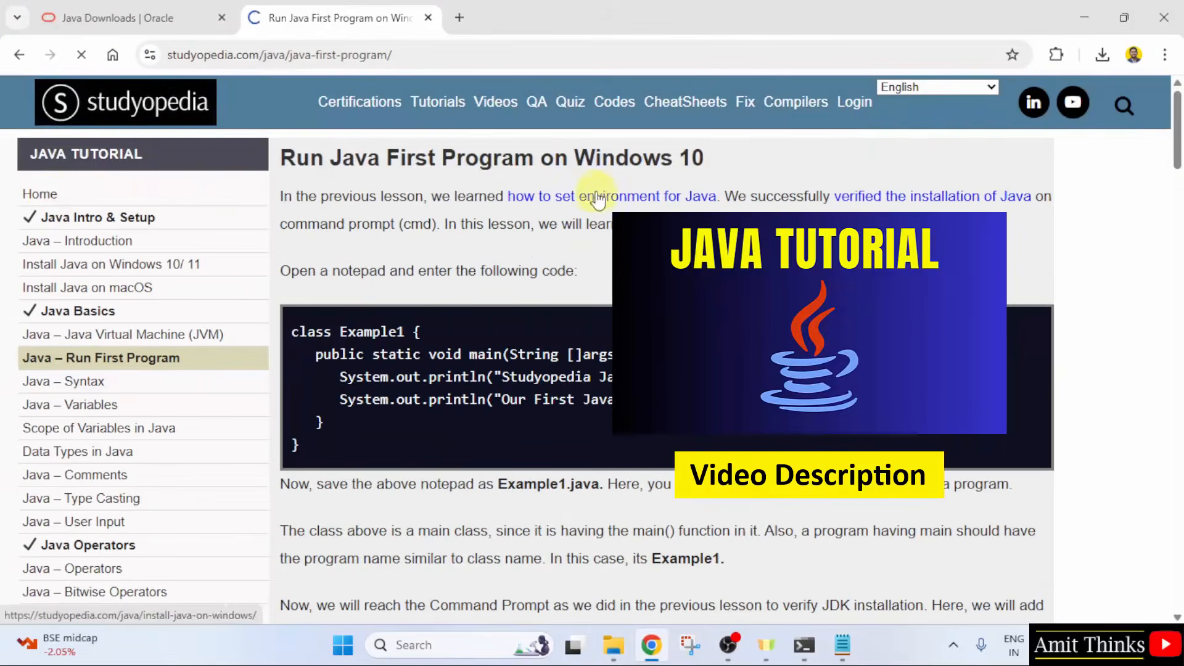
pyautogui.click(467, 55)
pyautogui.click(474, 252)
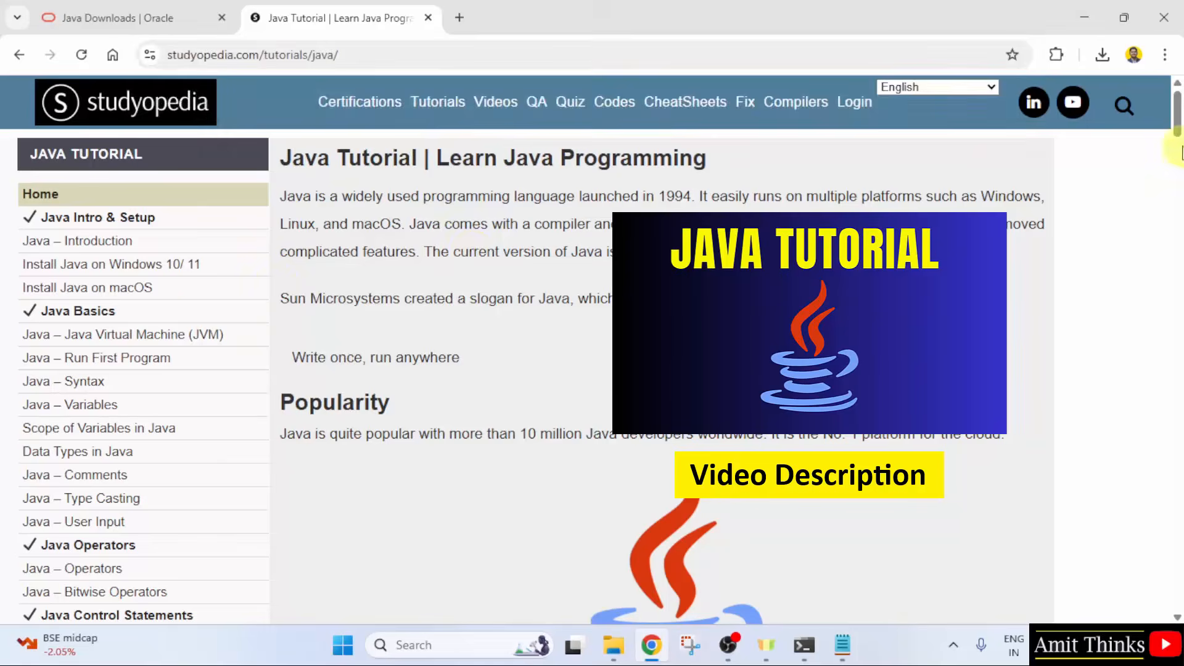